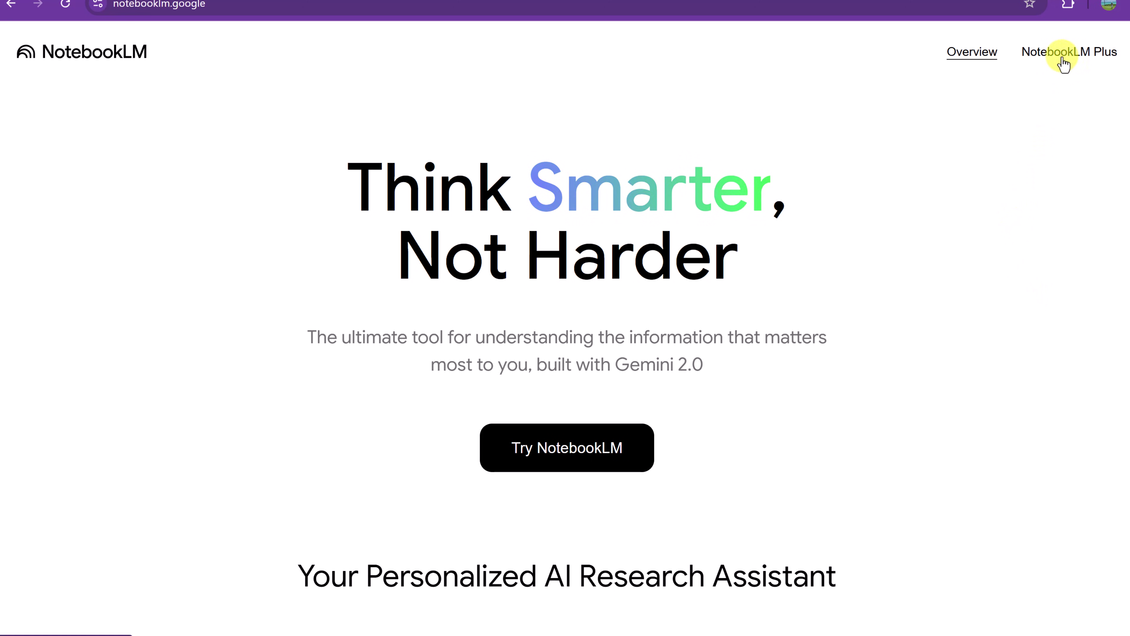
- Look over the NotebookLM Plus features and keep the interface in dark mode
left_click(1061, 62)
scroll(905, 209, "down", 6)
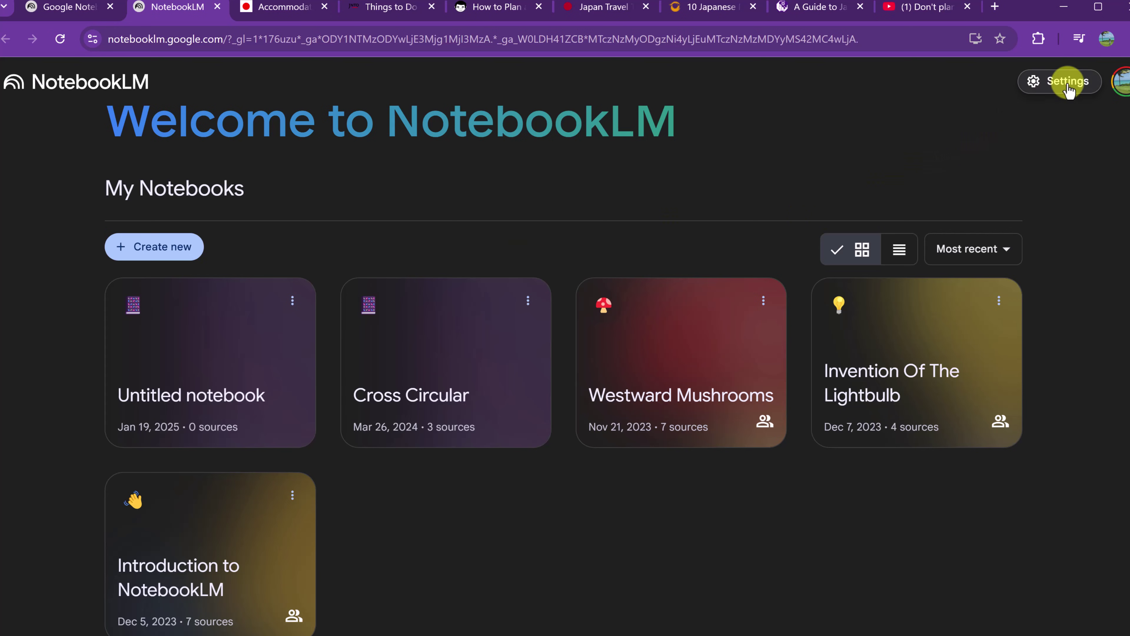
left_click(1068, 87)
mouse_move(1014, 226)
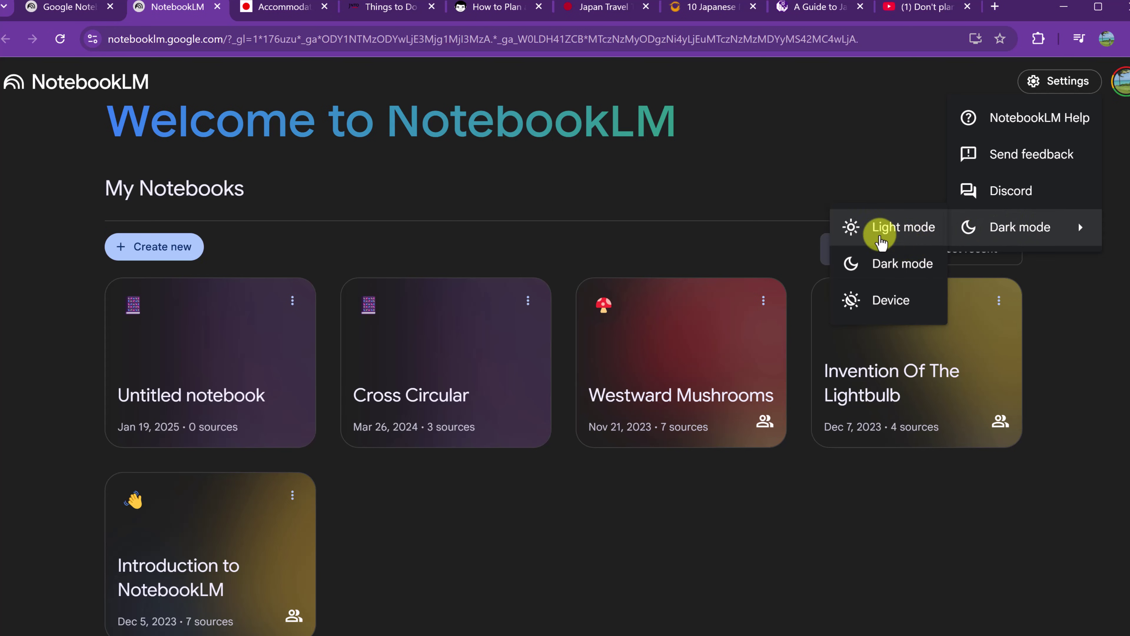
left_click(717, 187)
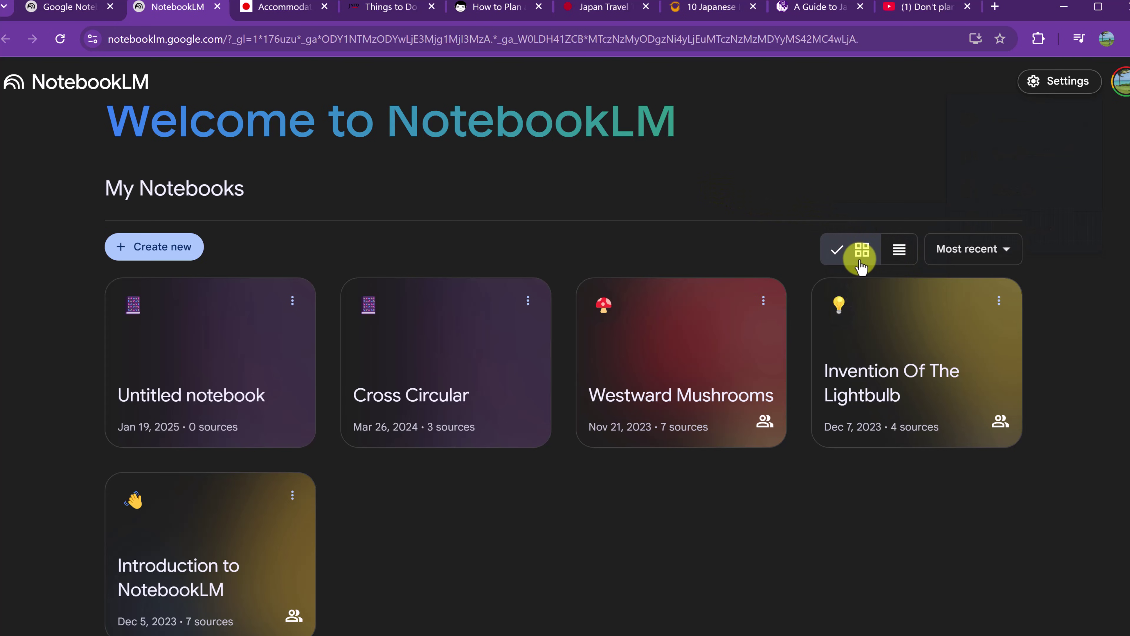
- Switch the notebooks display to list view and back to the card grid
left_click(901, 252)
left_click(842, 299)
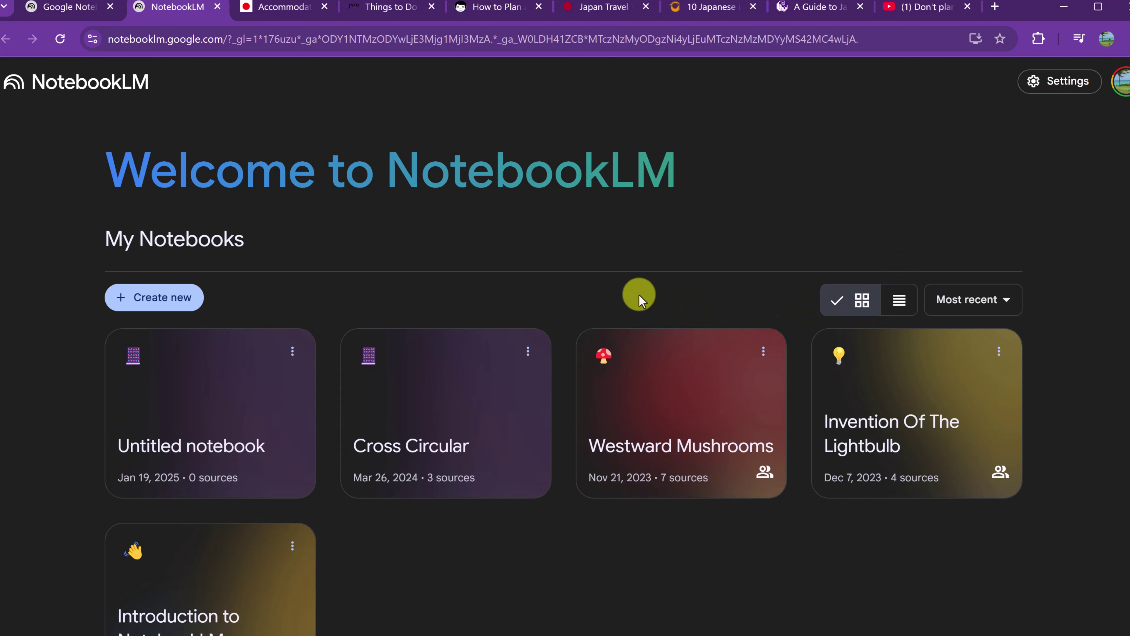
scroll(638, 303, "down", 2)
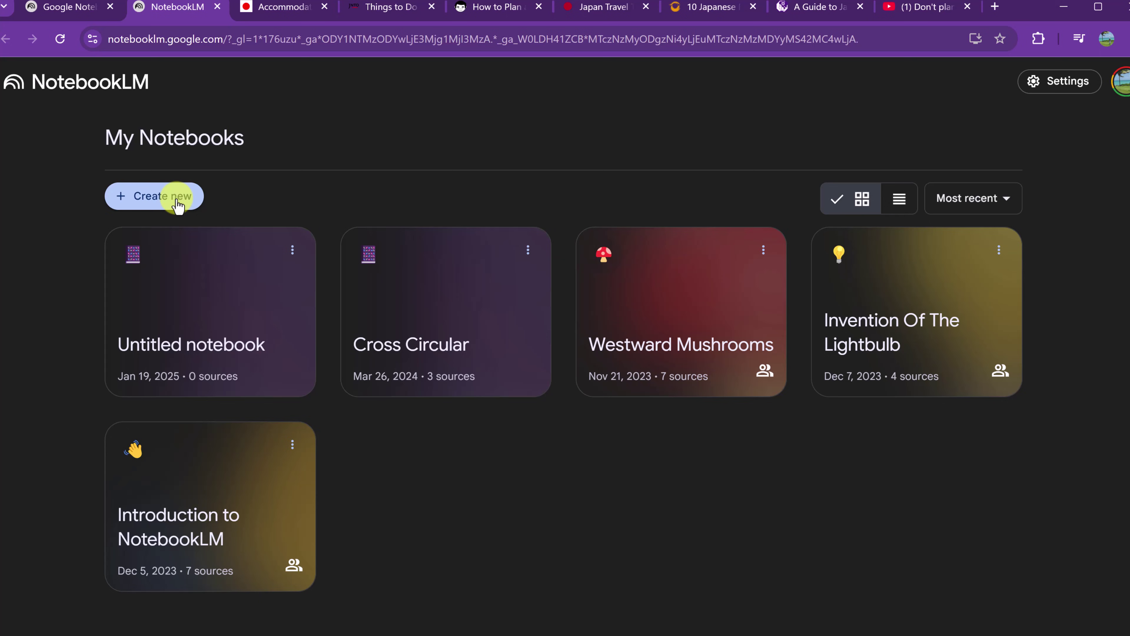
- Create a new, empty notebook
left_click(178, 202)
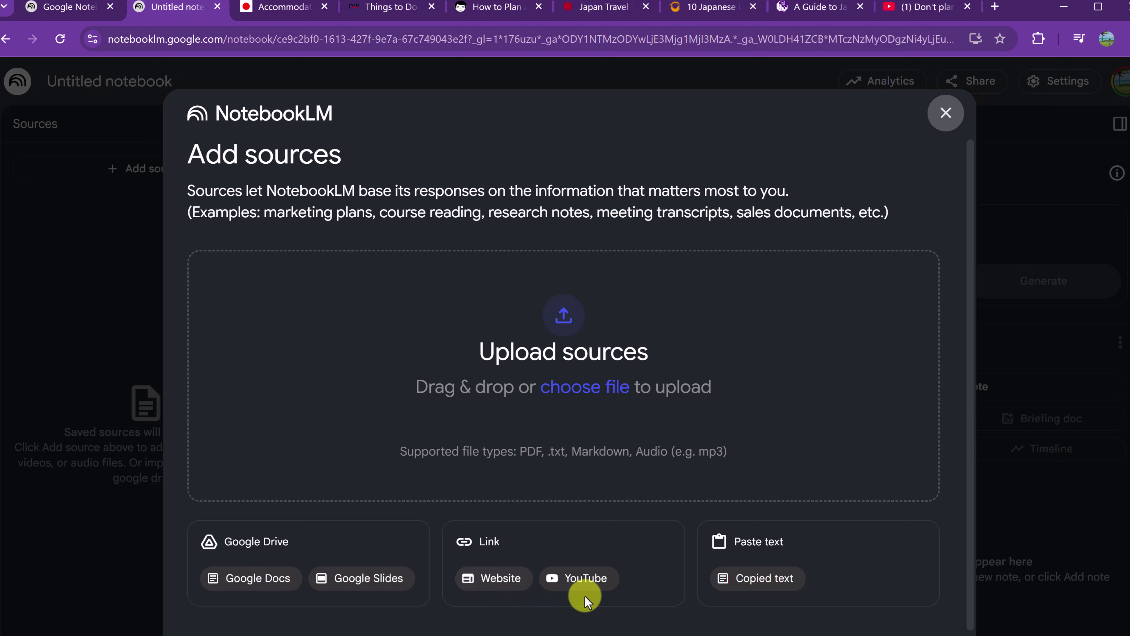
scroll(828, 552, "down", 1)
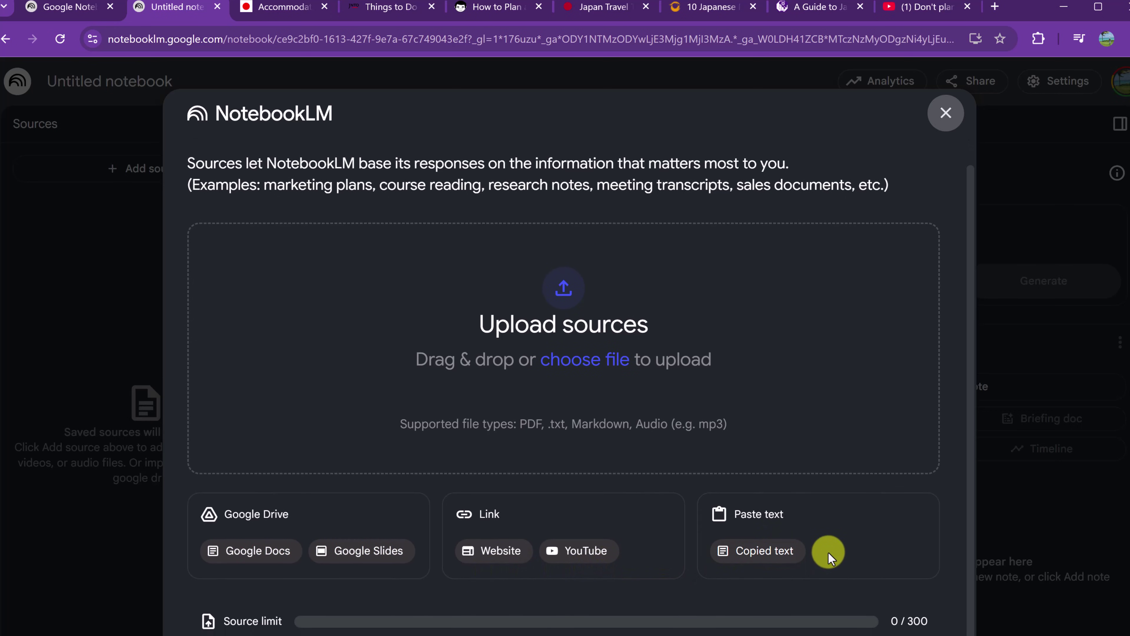
scroll(822, 561, "up", 1)
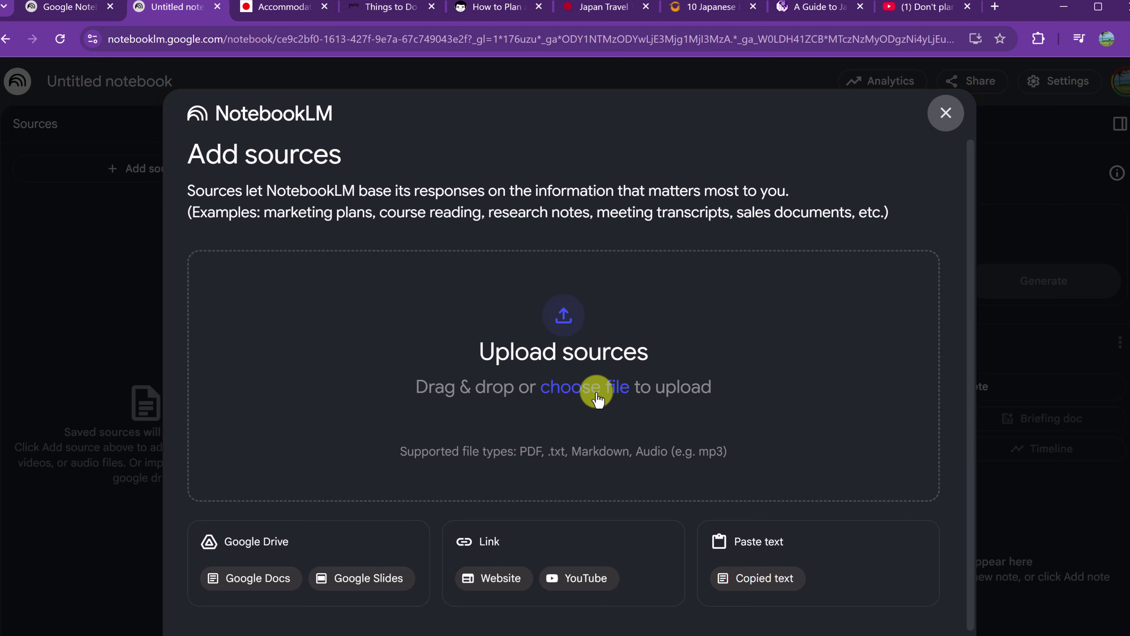
- Upload exploring deeper.pdf and japan info.pdf from Desktop > Japan as sources
left_click(585, 391)
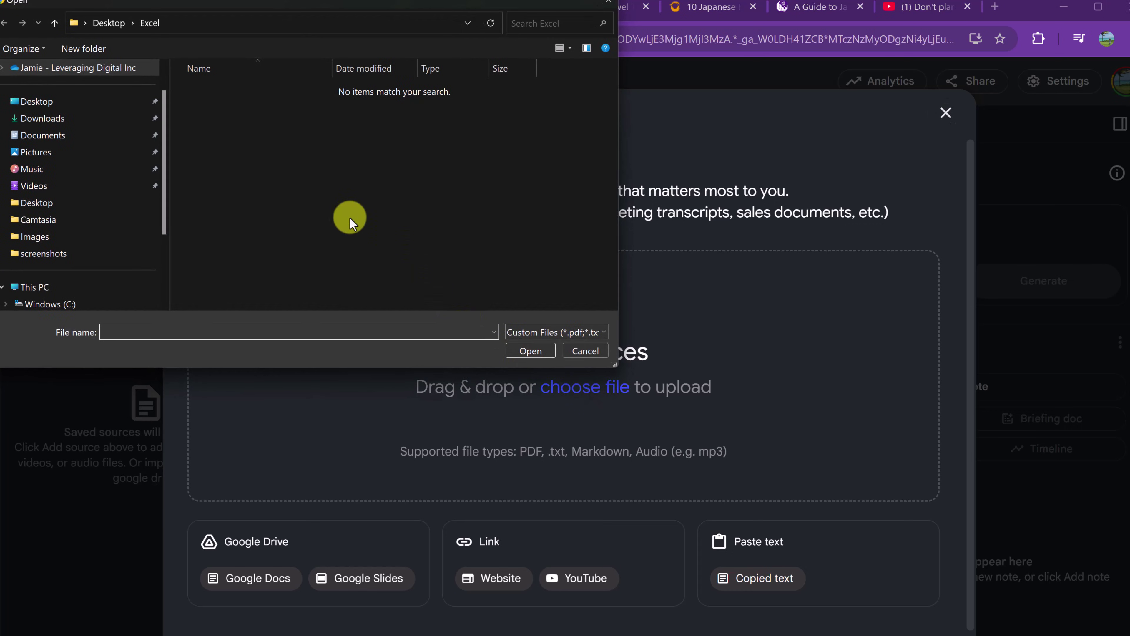
left_click(64, 105)
scroll(257, 233, "down", 3)
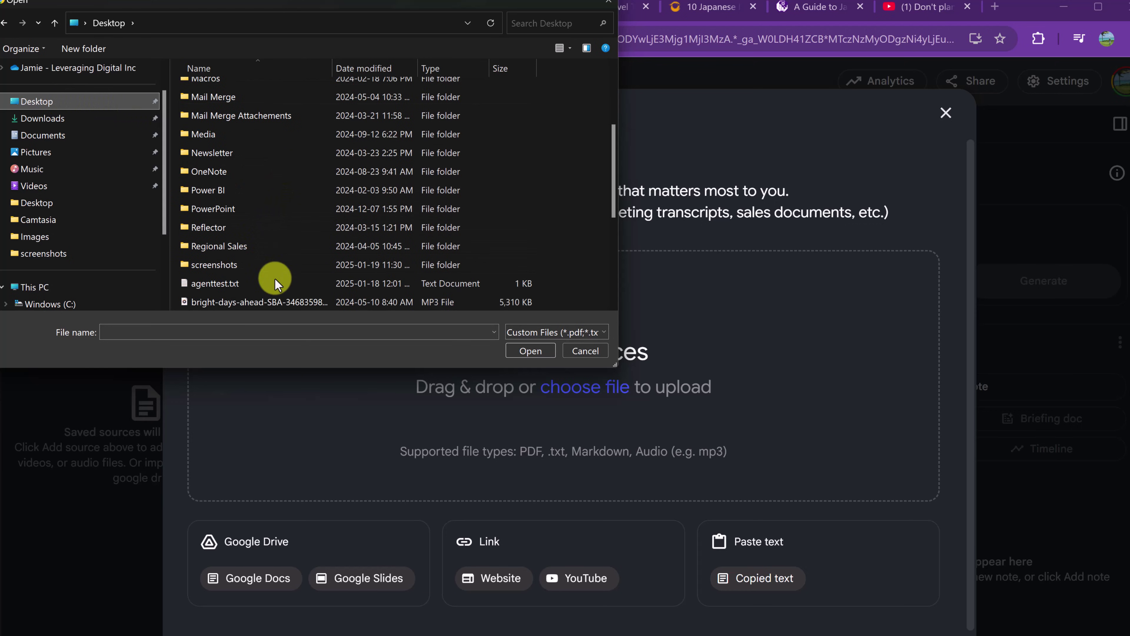
scroll(233, 232, "up", 2)
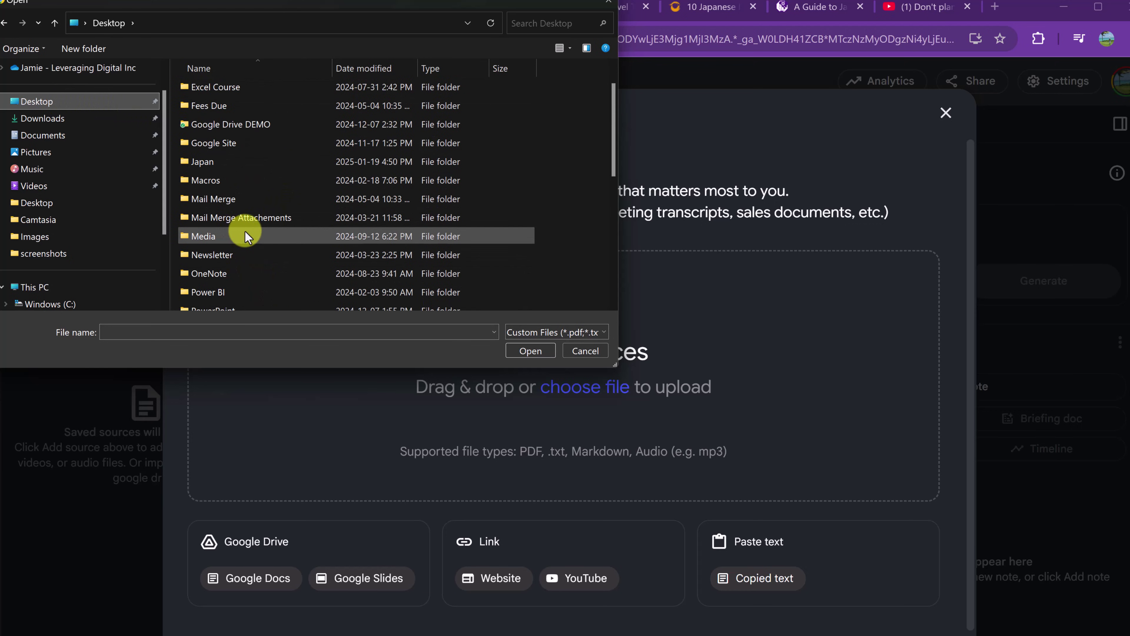
double_click(220, 161)
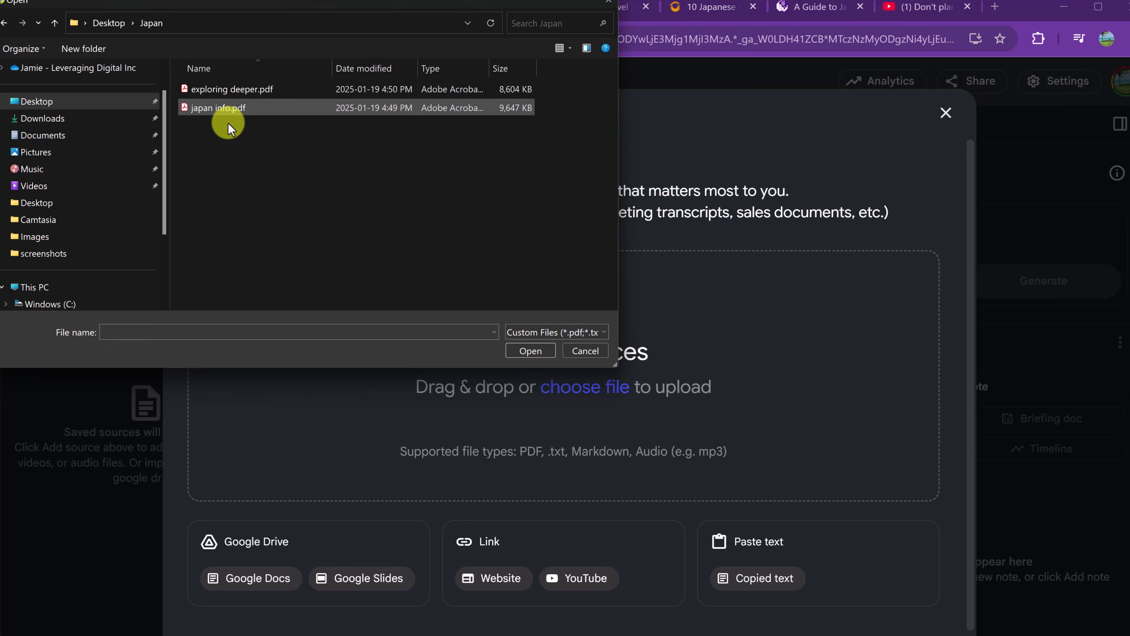
left_click_drag(236, 154, 207, 71)
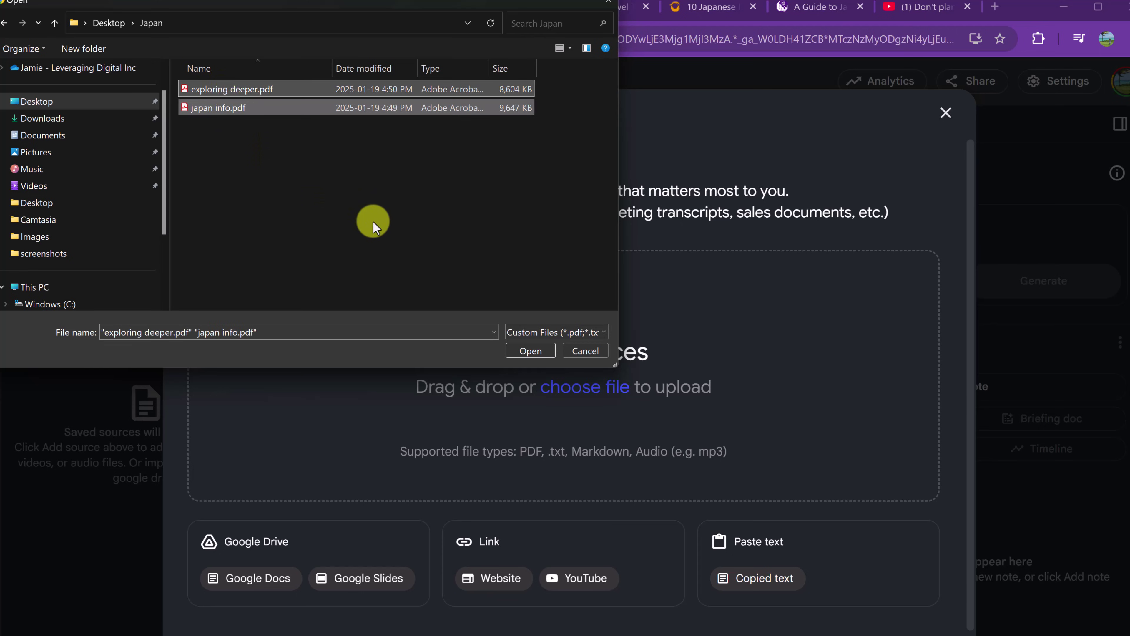
left_click(536, 353)
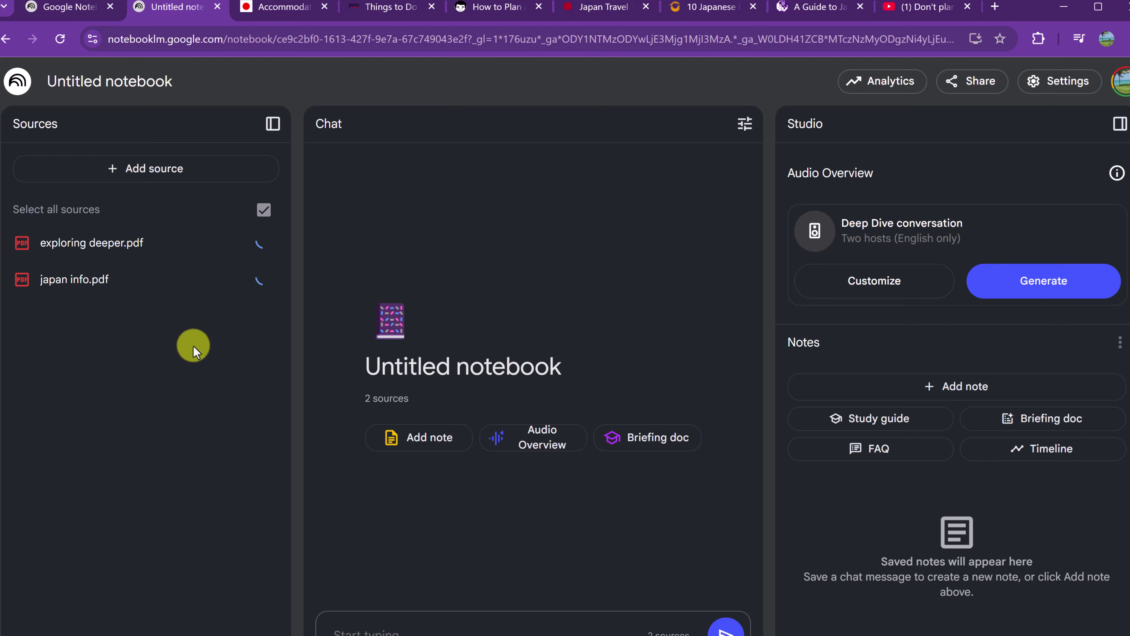
- Add the japan-guide Accommodation page as a website source using its copied URL
left_click(169, 171)
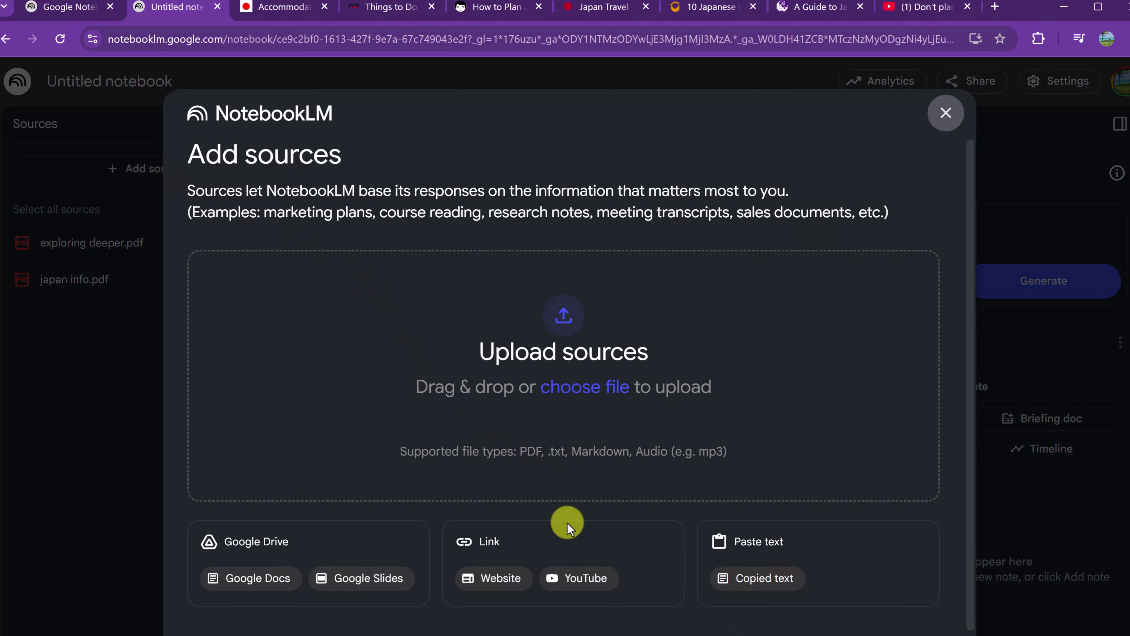
left_click(501, 578)
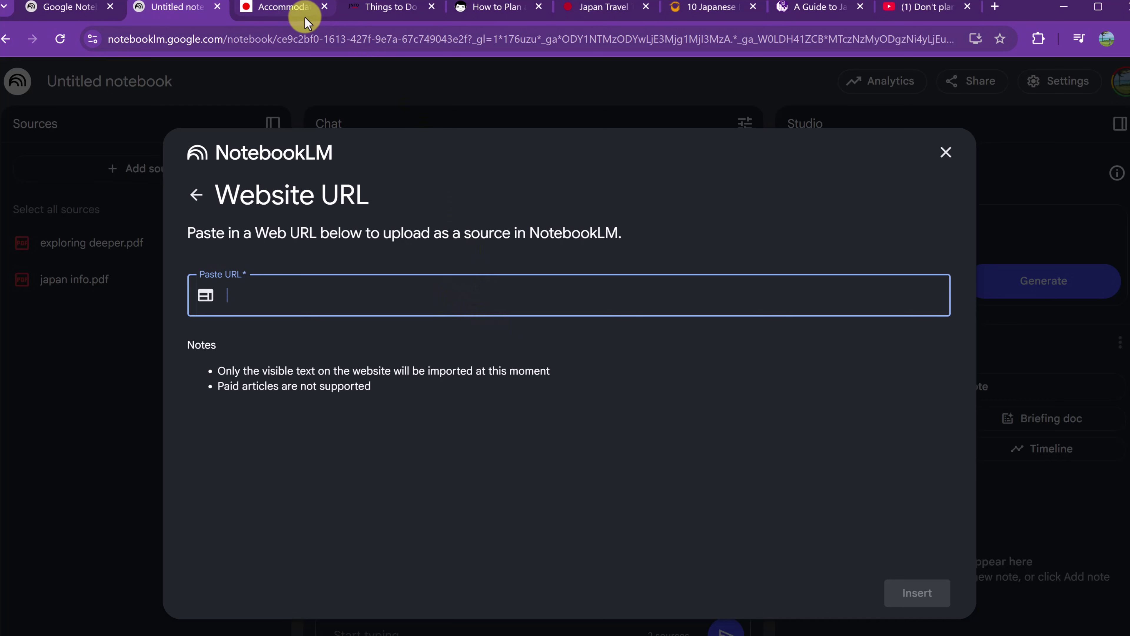
left_click(271, 7)
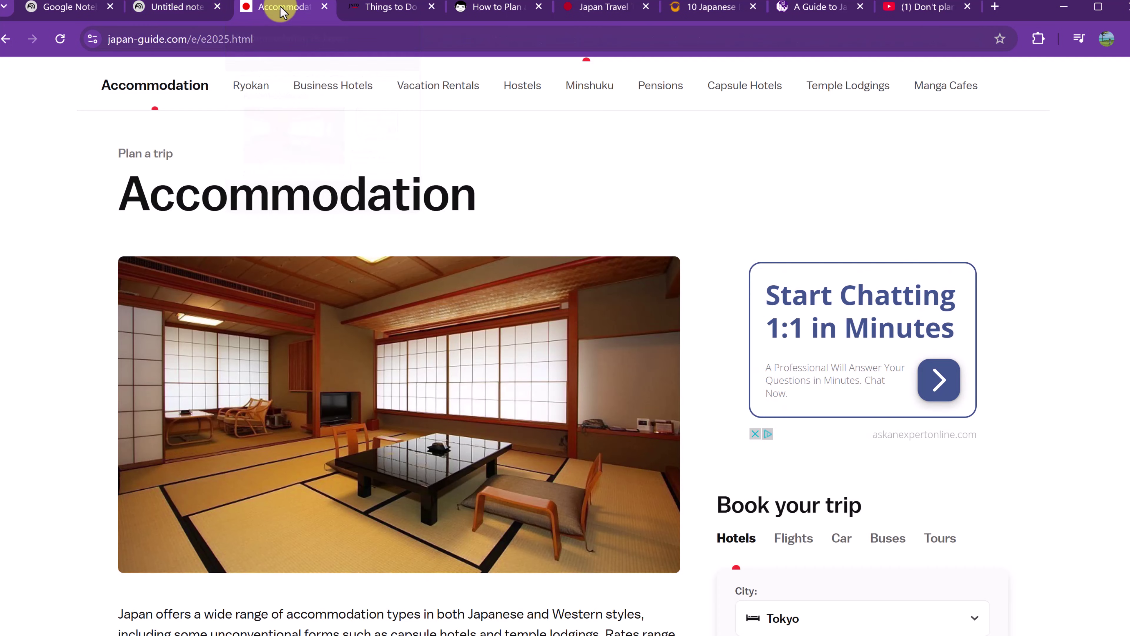
left_click(215, 40)
key("ctrl+c")
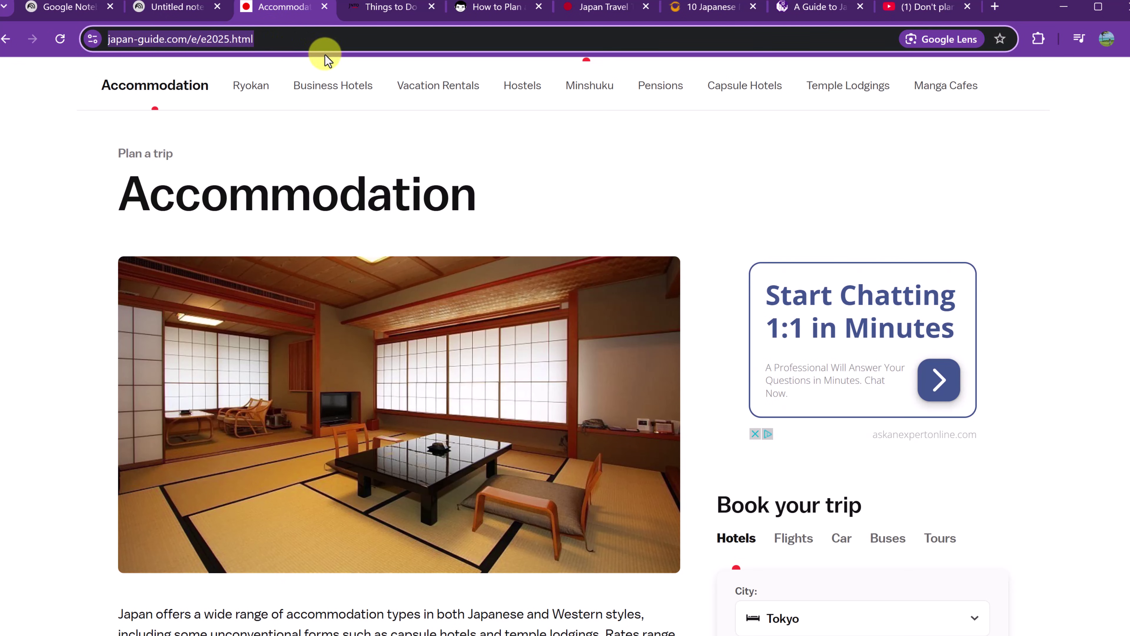
left_click(191, 8)
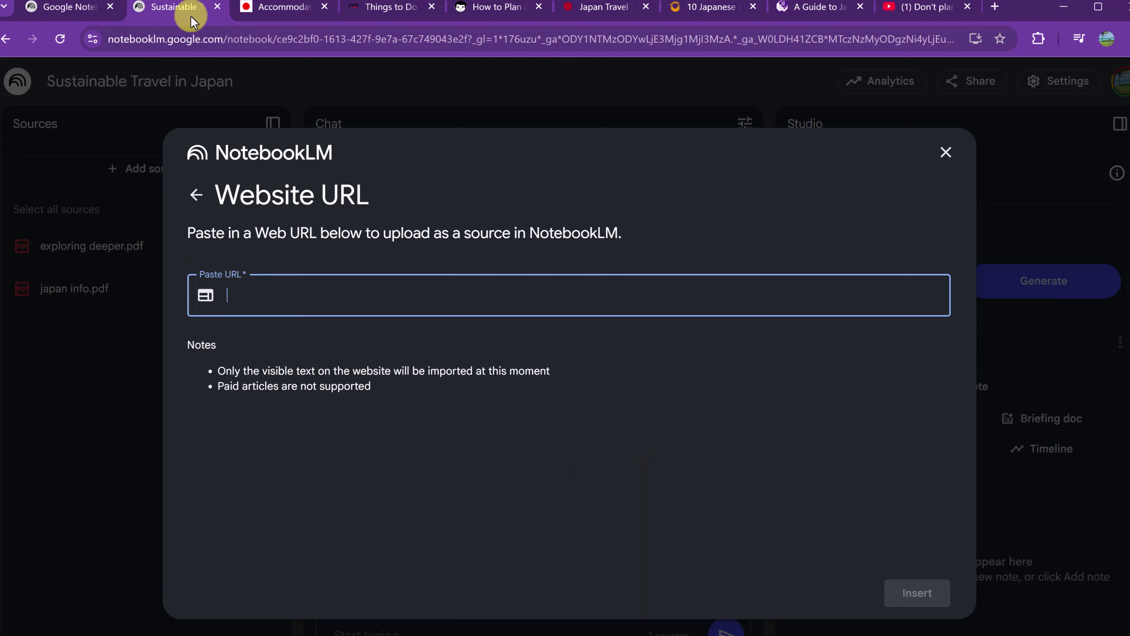
key("ctrl+v")
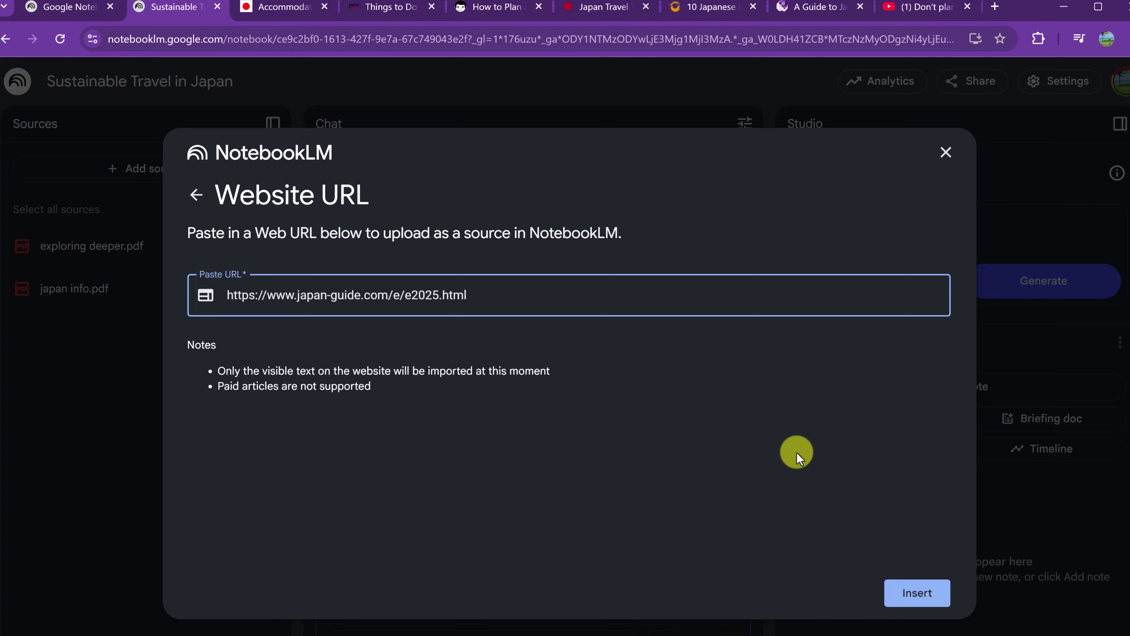
left_click(917, 594)
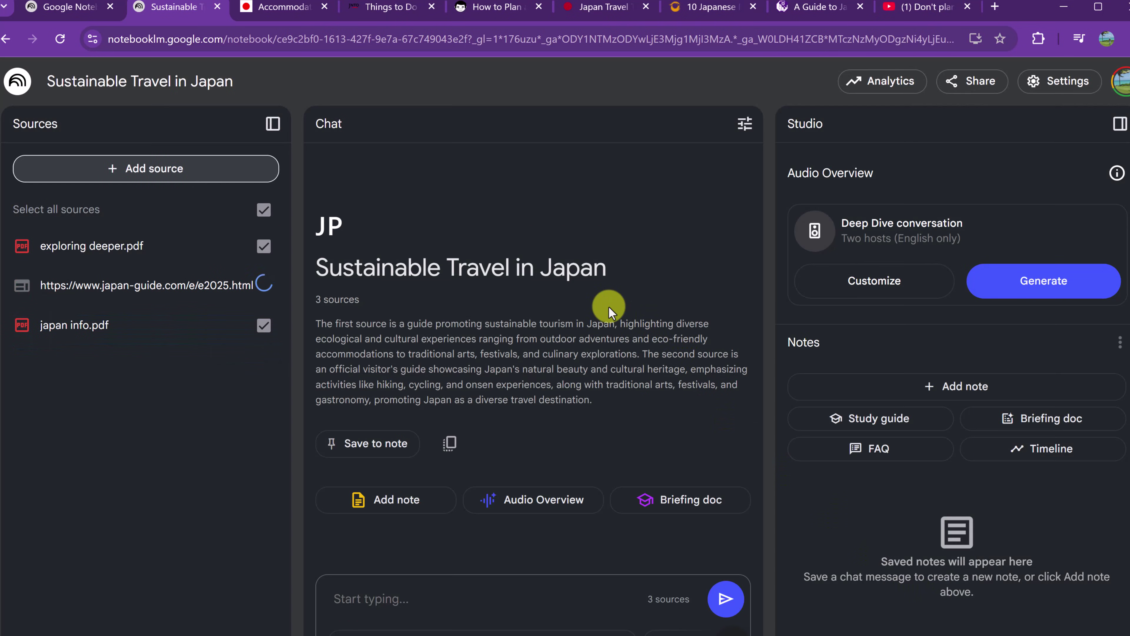
- Add the Japan trip planning video as a YouTube source using its copied URL
left_click(225, 166)
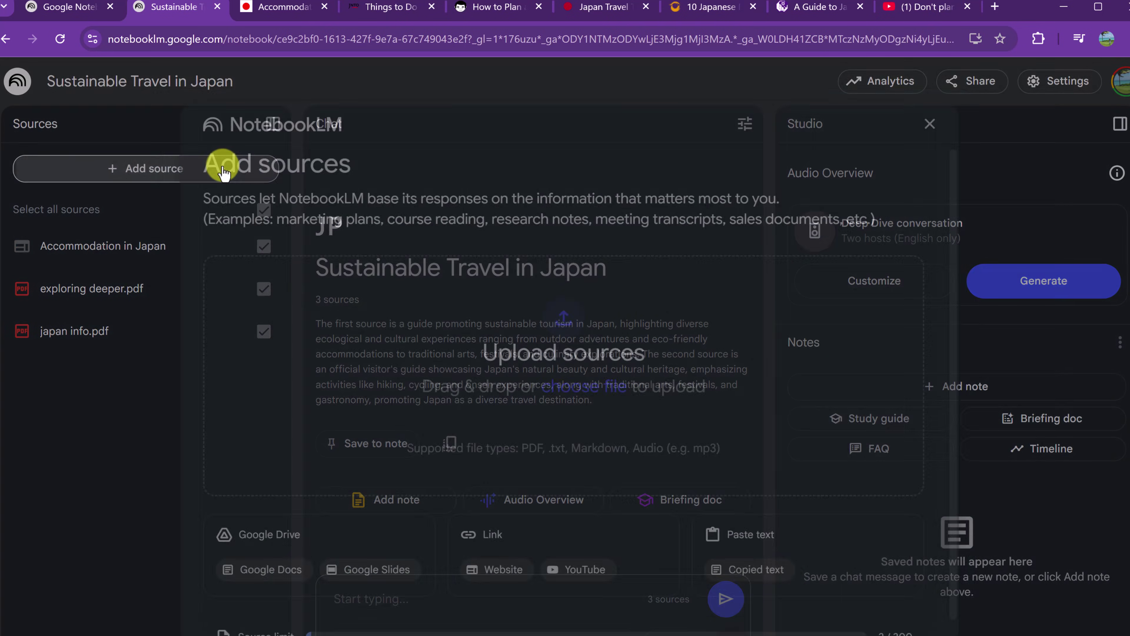
left_click(593, 577)
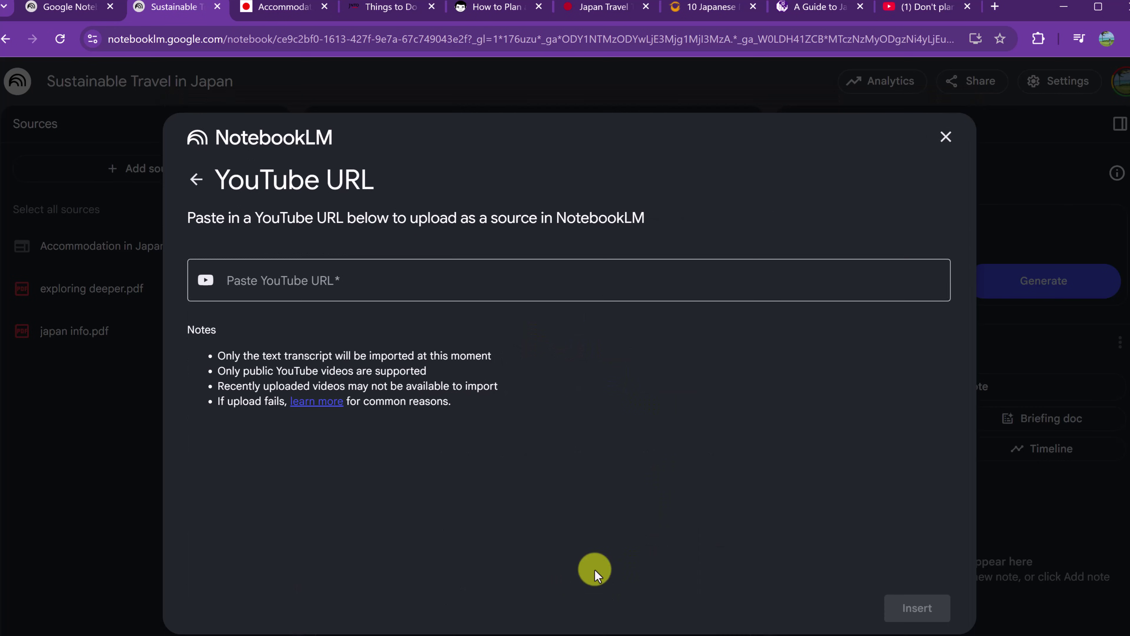
left_click(920, 11)
left_click(244, 39)
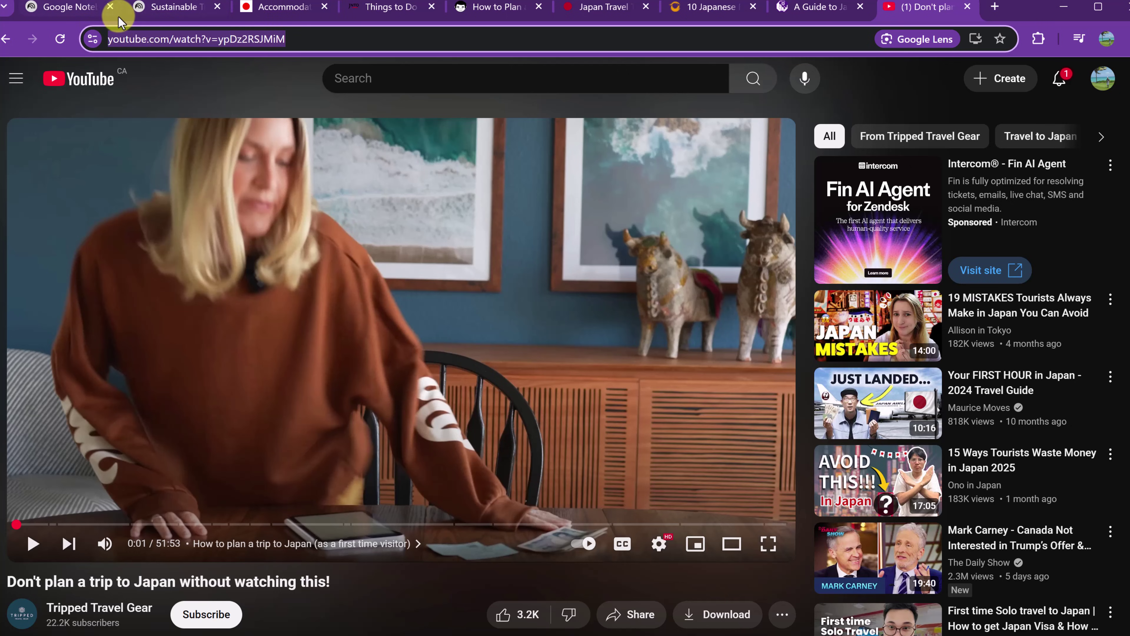
left_click(187, 9)
left_click(318, 279)
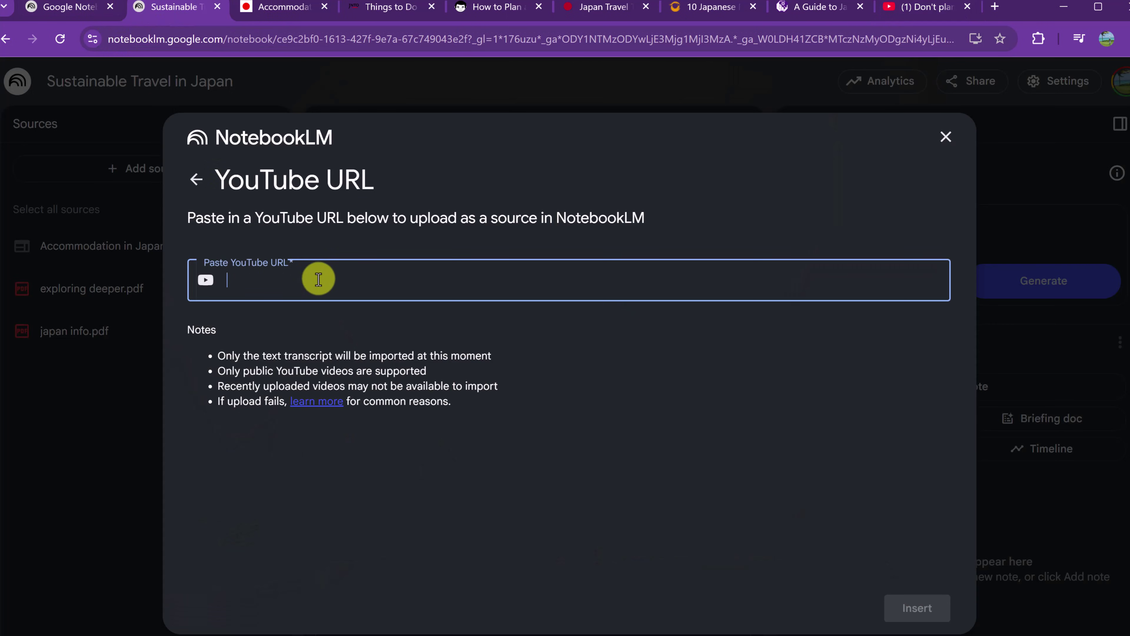
type("https://www.youtube.com/watch?v=ypDz2RSJMiM")
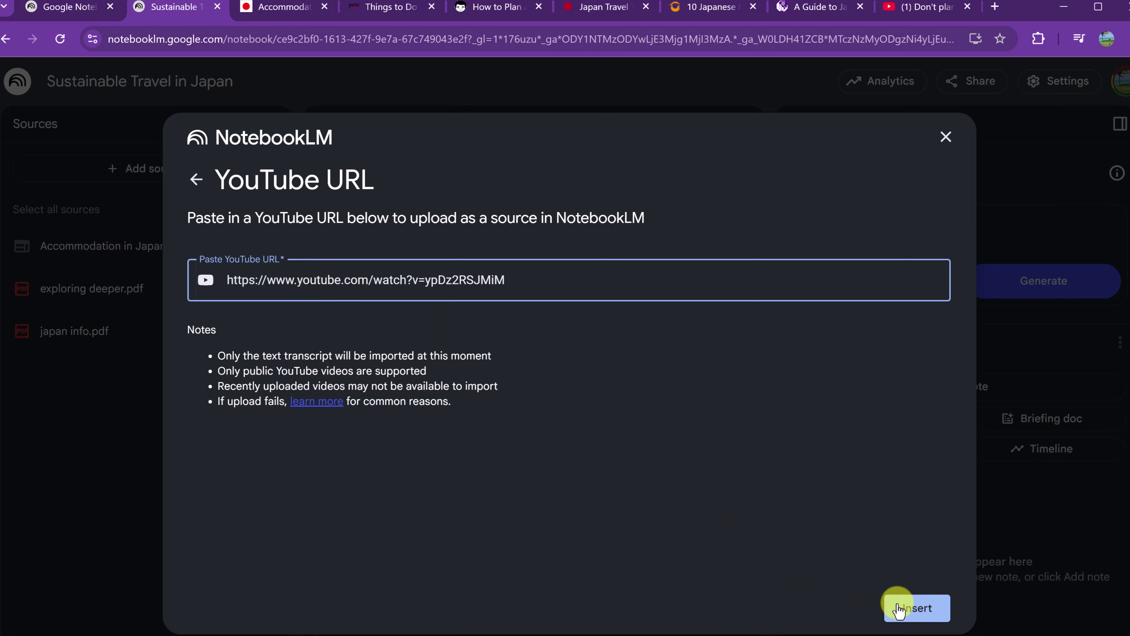
left_click(898, 609)
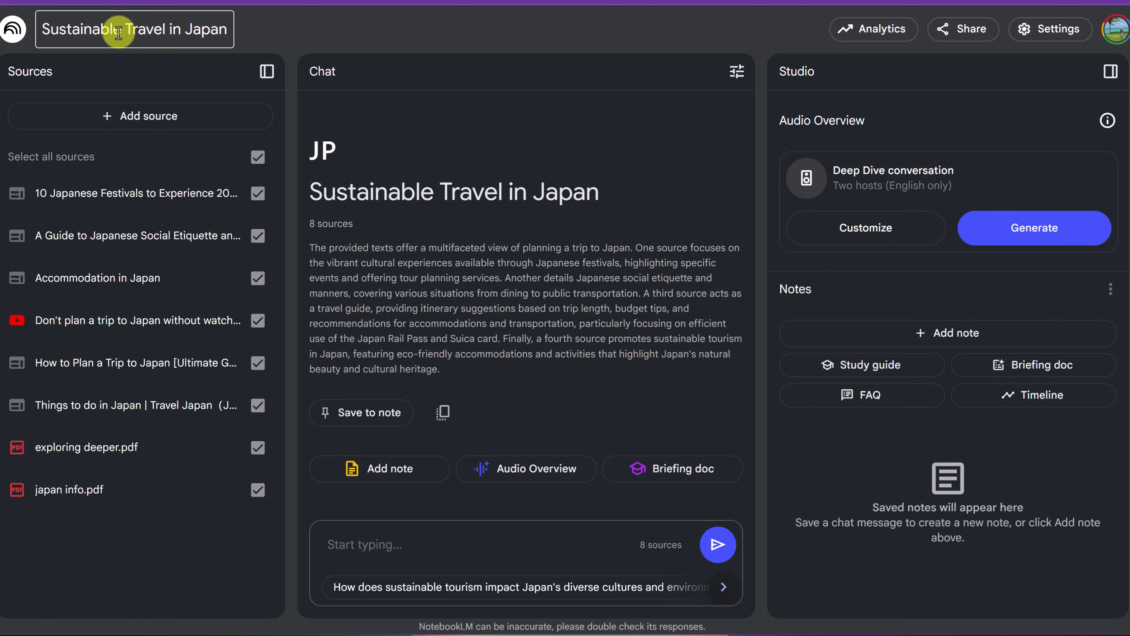
- Rename the notebook from Sustainable Travel in Japan to Travel in Japan
left_click_drag(127, 30, 39, 30)
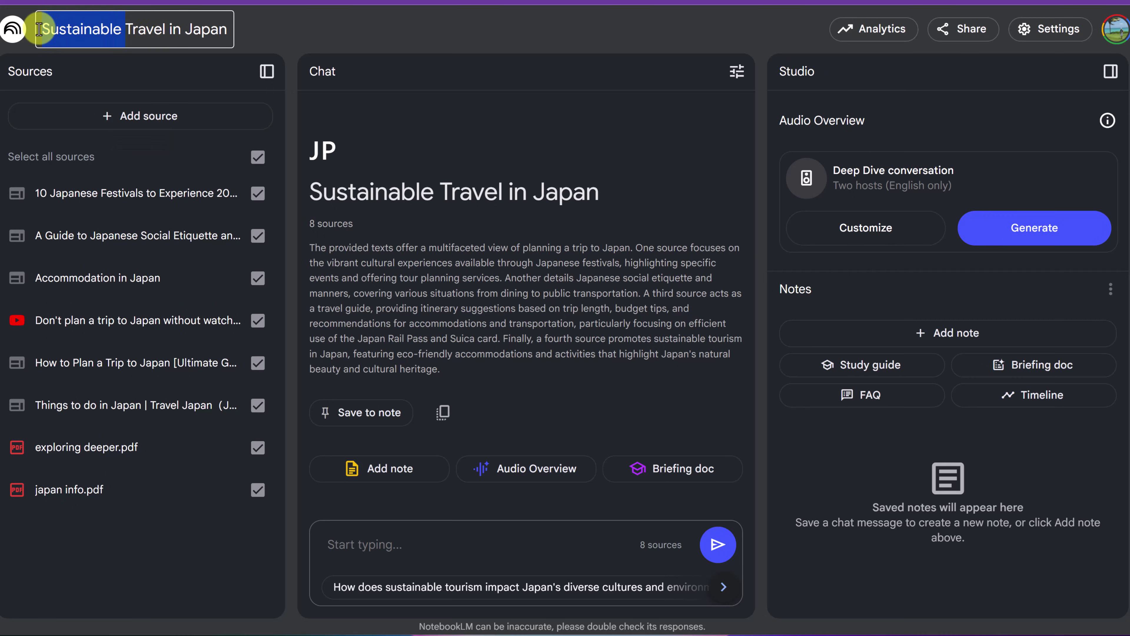
key("BackSpace")
left_click(204, 34)
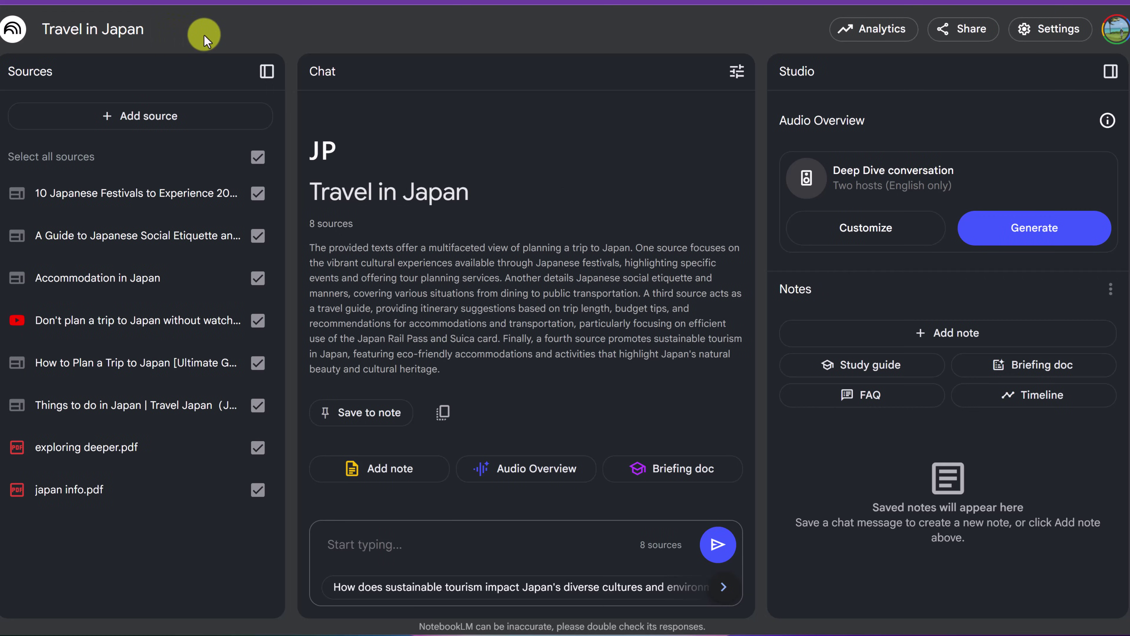
- Return to My Notebooks and reopen the Travel in Japan notebook
left_click(10, 43)
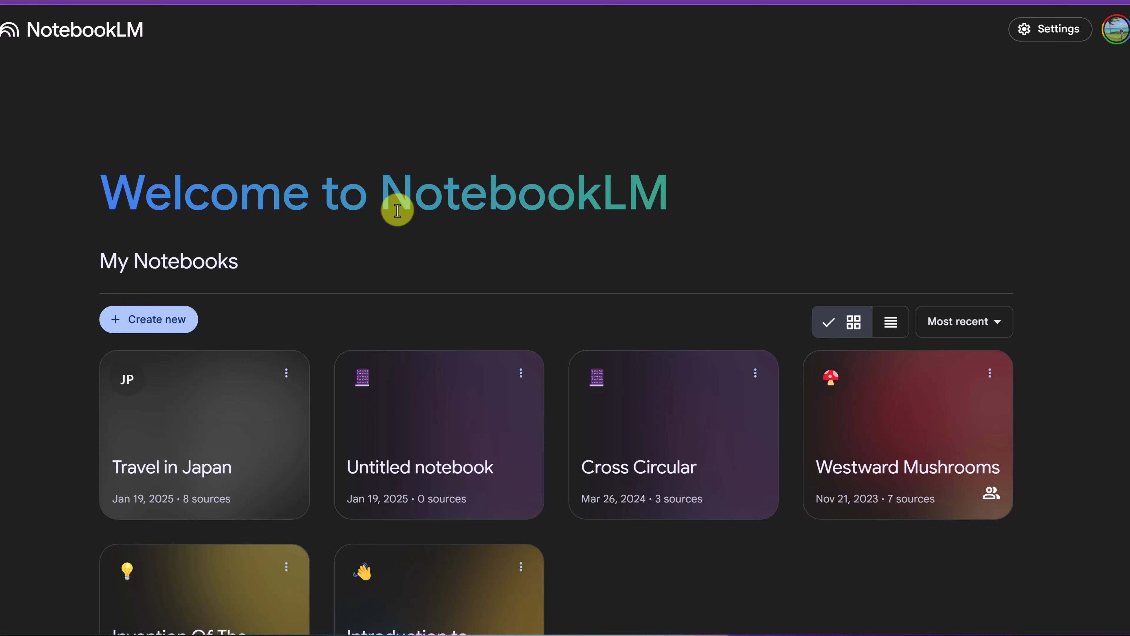
scroll(558, 227, "down", 3)
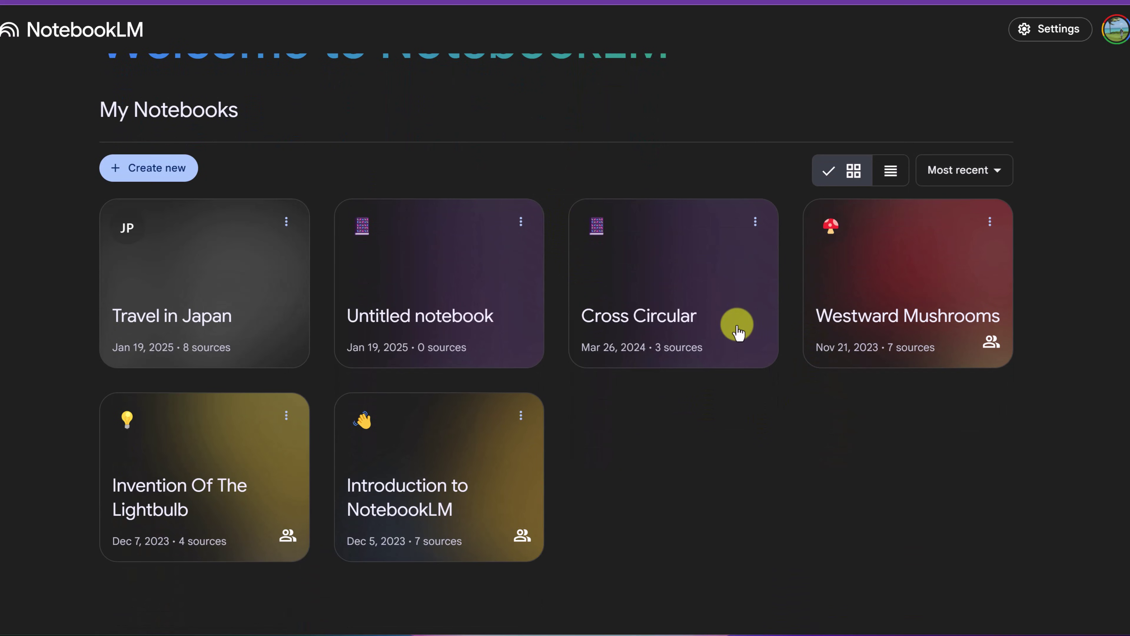
scroll(445, 320, "up", 2)
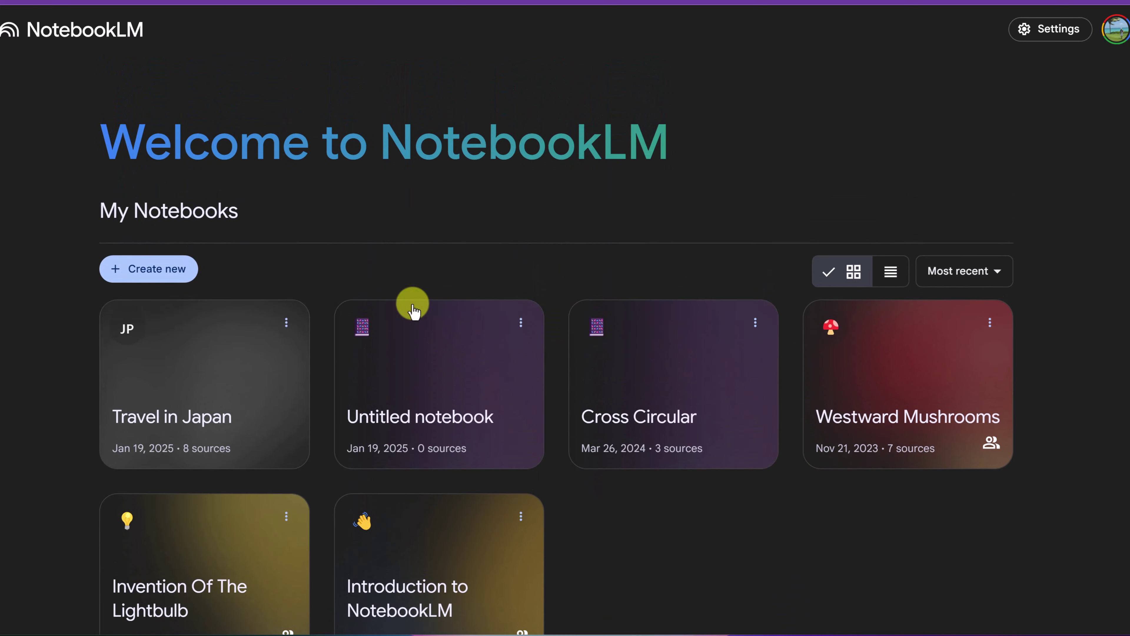
left_click(214, 400)
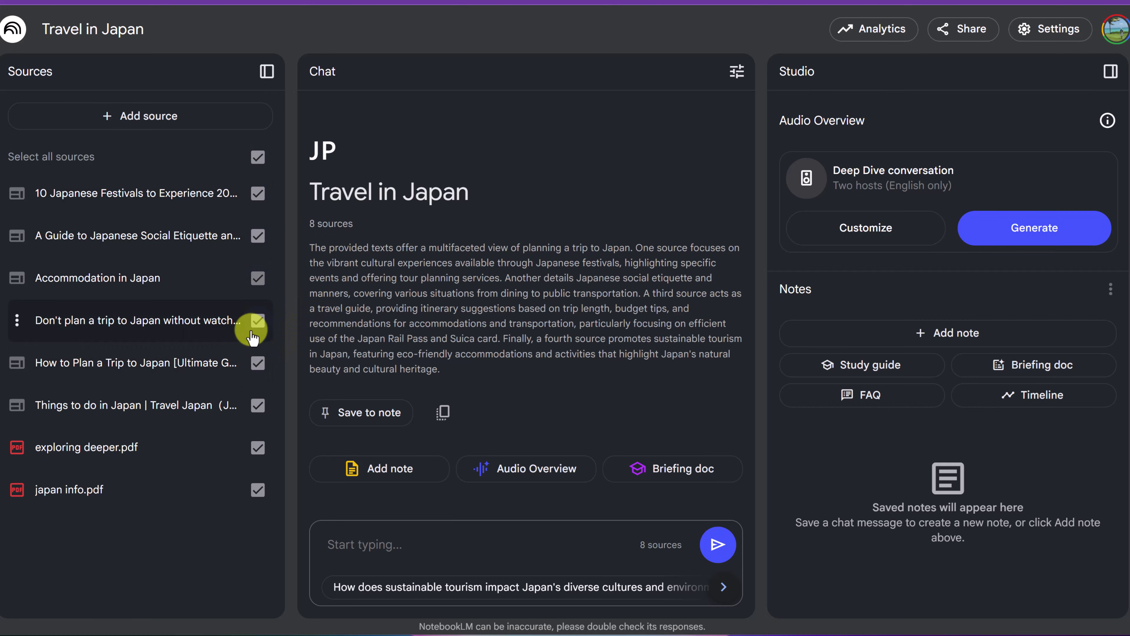
left_click(258, 164)
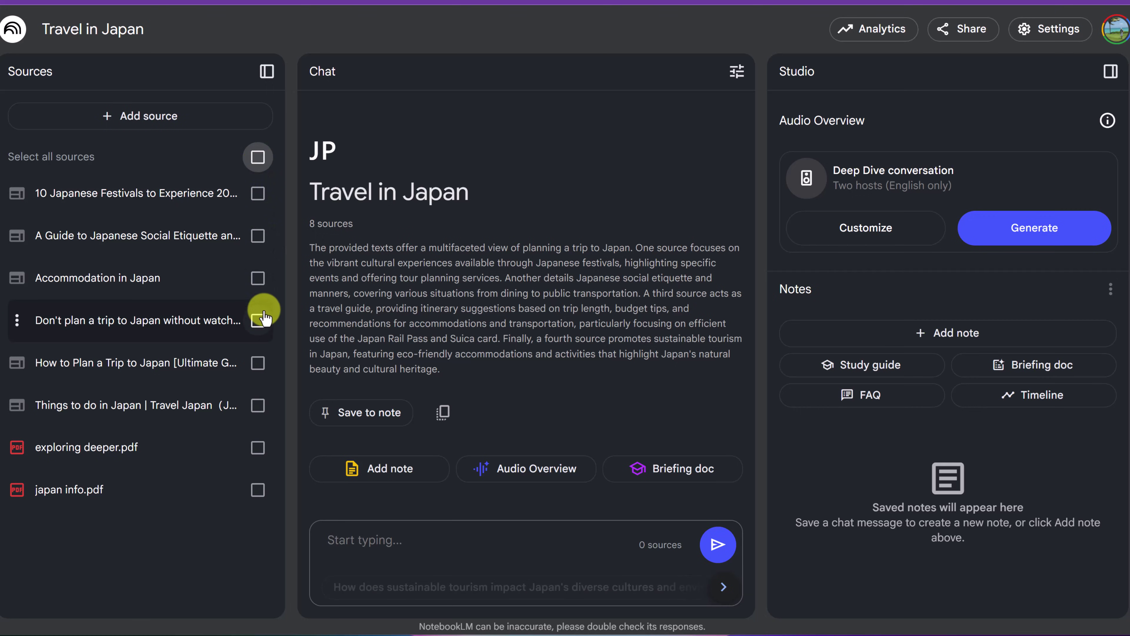
left_click(259, 278)
left_click(259, 364)
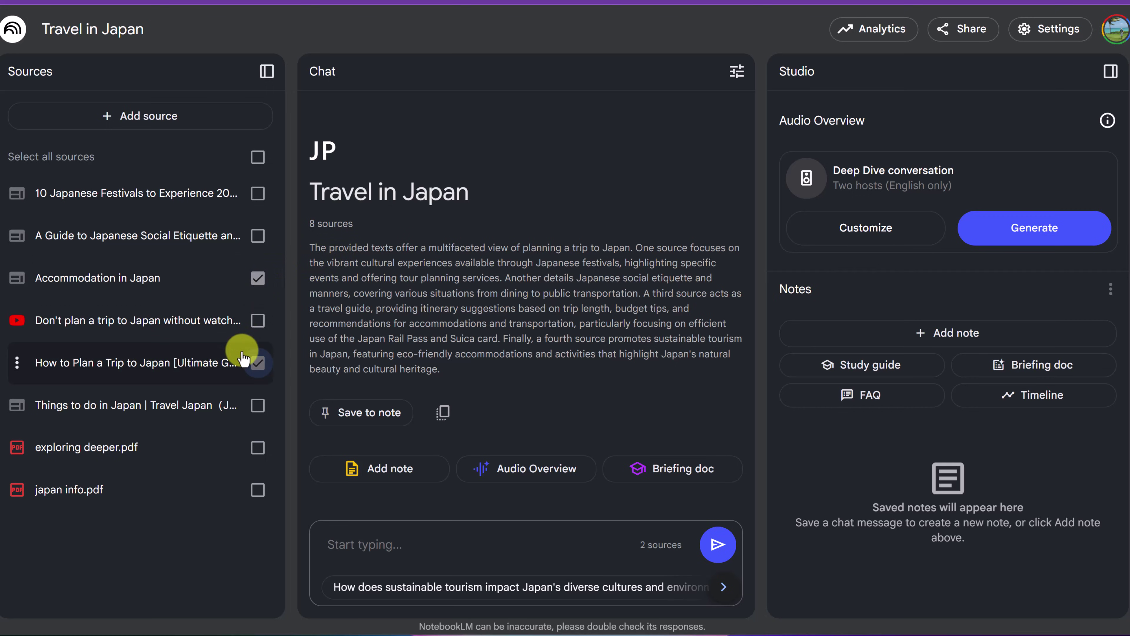
left_click(258, 157)
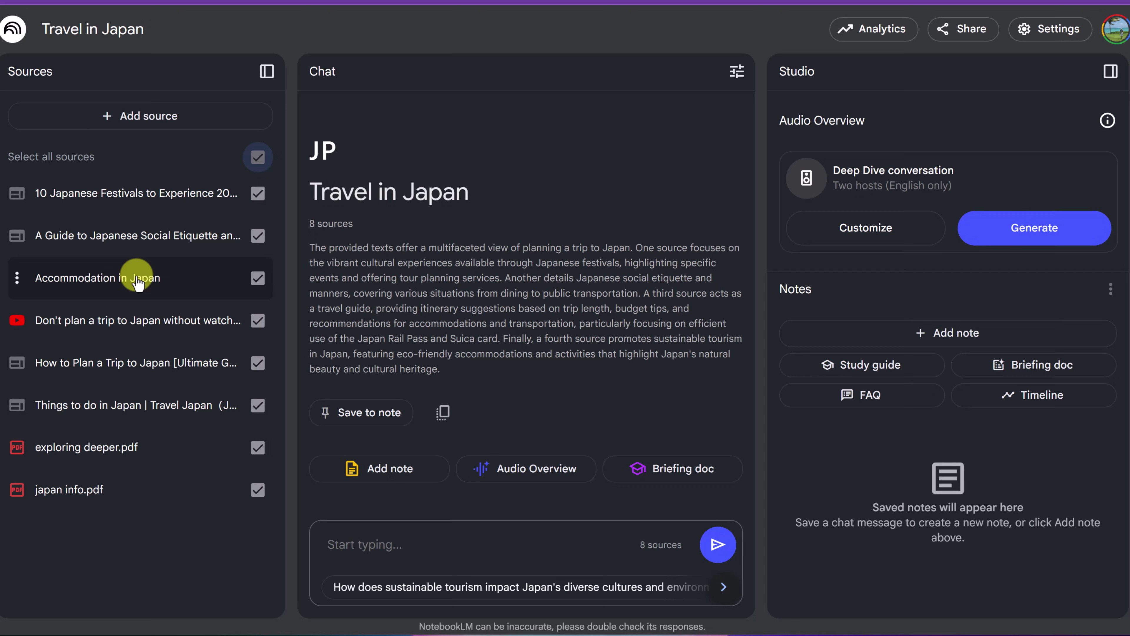
- Open the Accommodation in Japan source and scroll through its guide
left_click(80, 280)
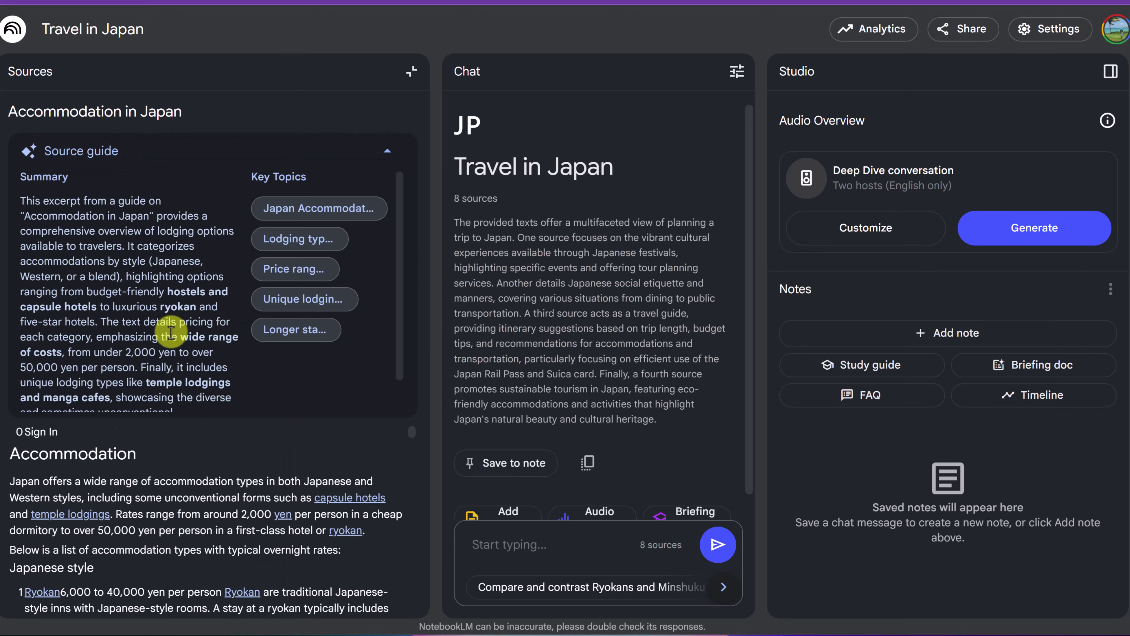
scroll(174, 501, "down", 10)
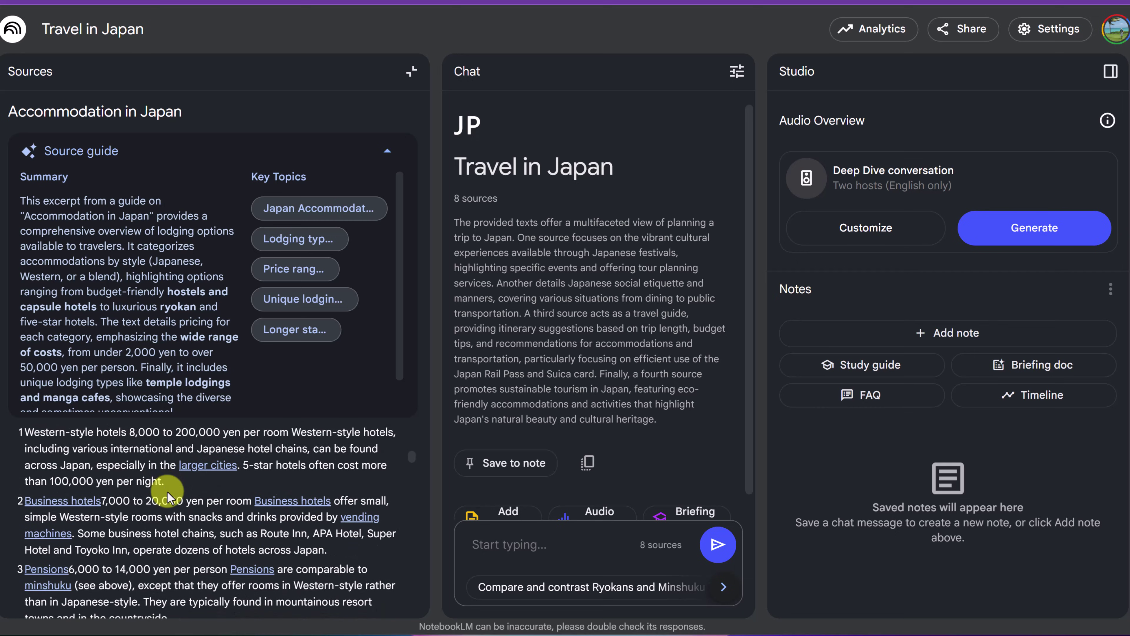
scroll(171, 434, "down", 5)
scroll(177, 432, "up", 8)
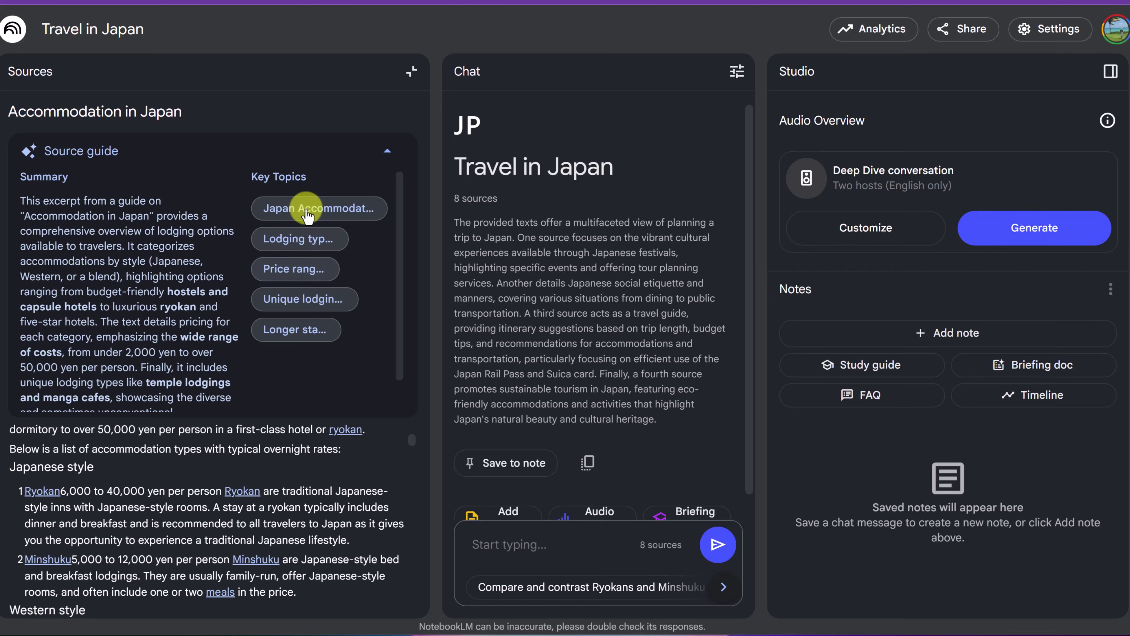
- Ask the chat about the Japan Accommodation key topic and read the answer
left_click(318, 209)
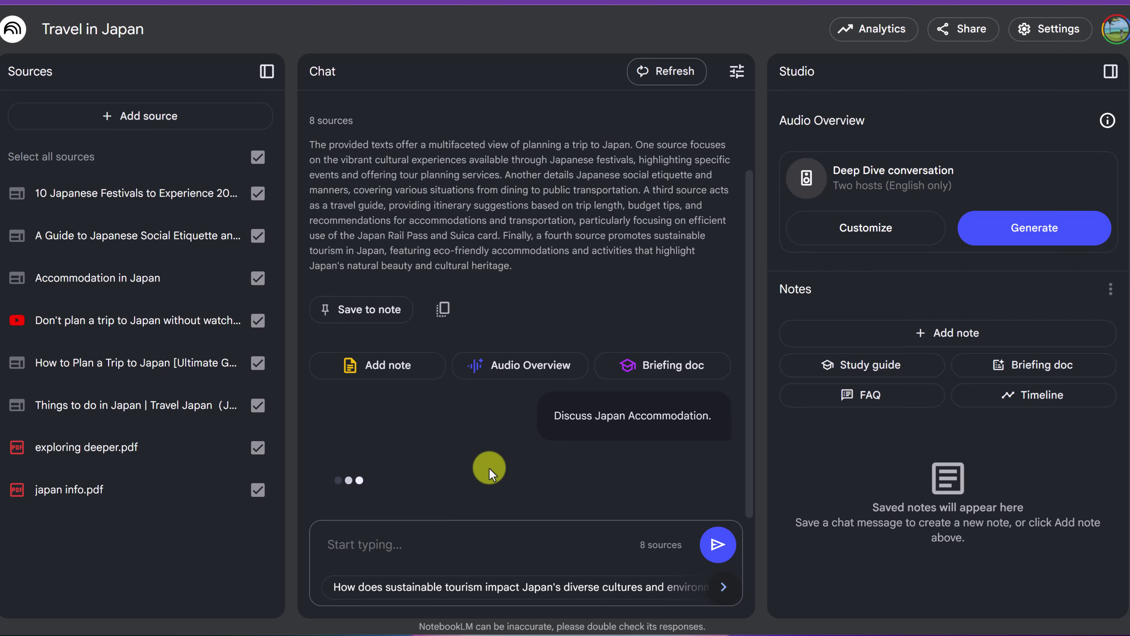
scroll(506, 414, "up", 15)
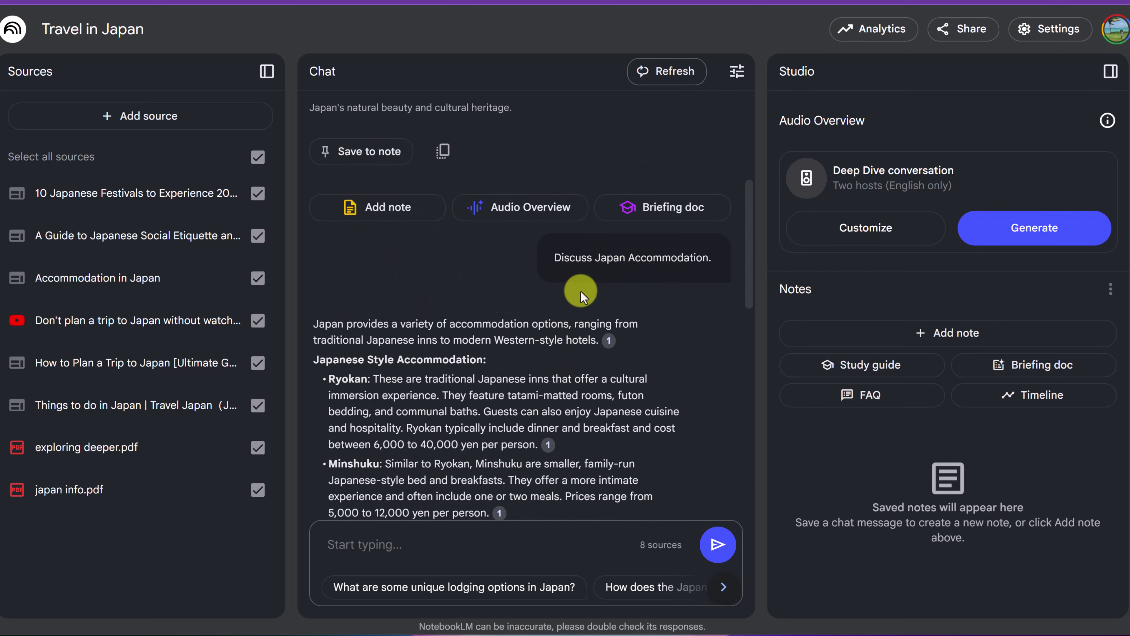
scroll(565, 301, "down", 2)
scroll(401, 258, "down", 3)
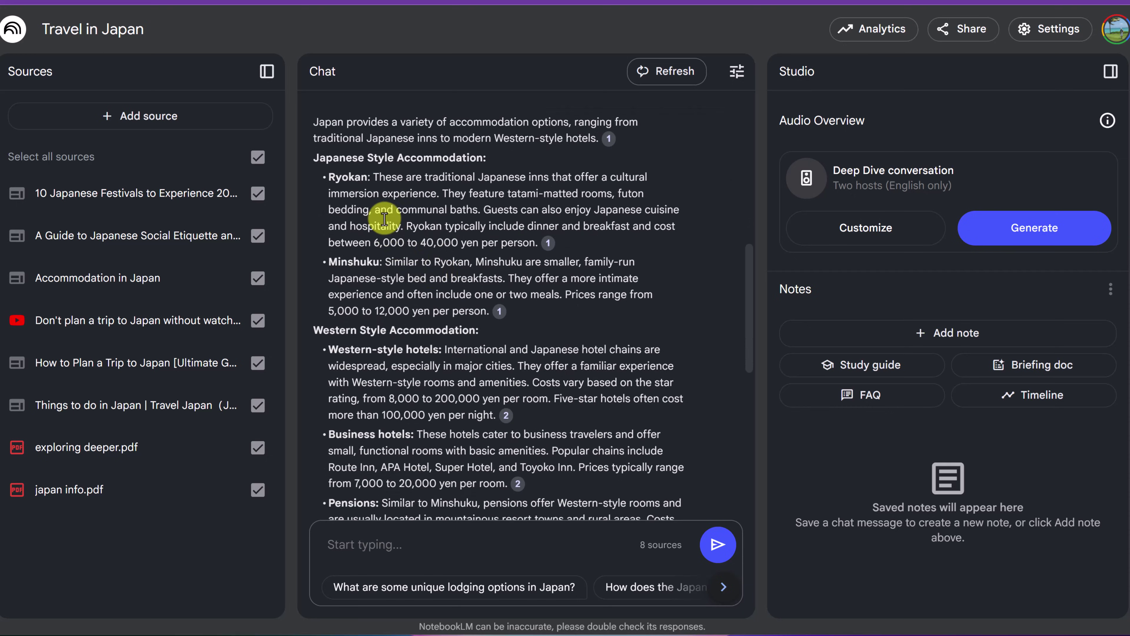
scroll(467, 323, "down", 4)
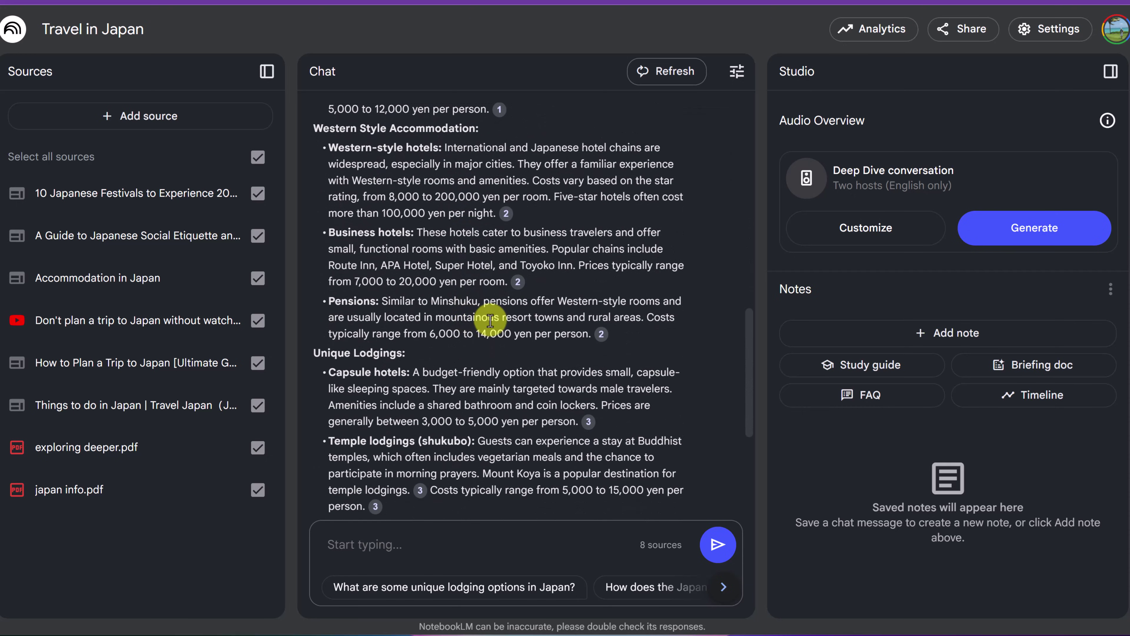
scroll(490, 320, "down", 2)
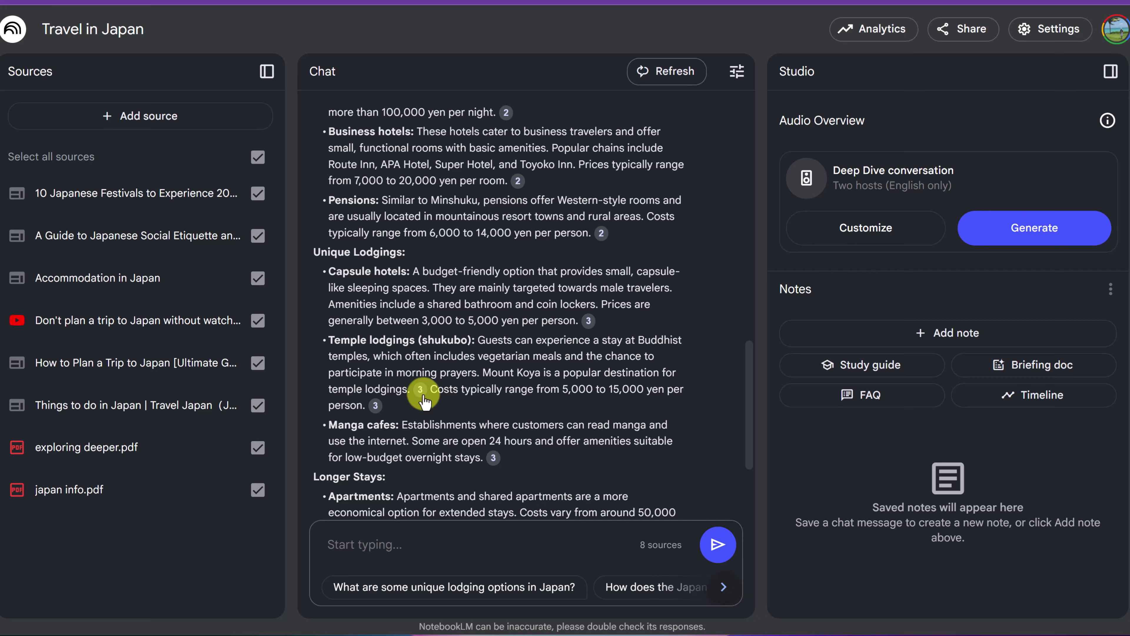
- Check a cited passage in its source, then close the source view and toggle the sources panel
mouse_move(421, 391)
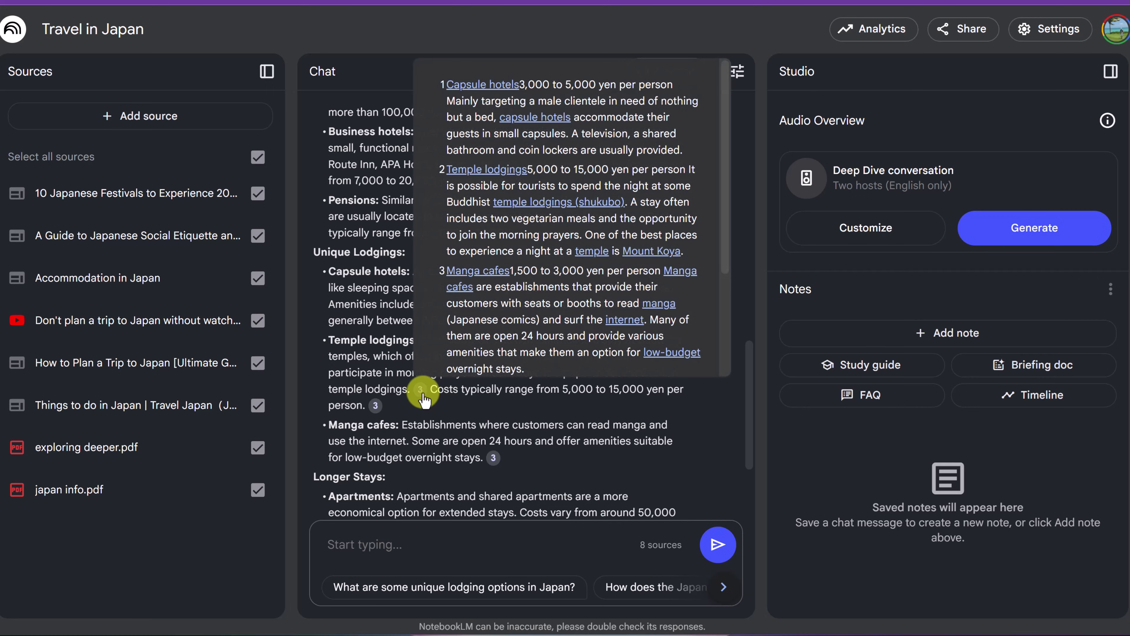
left_click(421, 390)
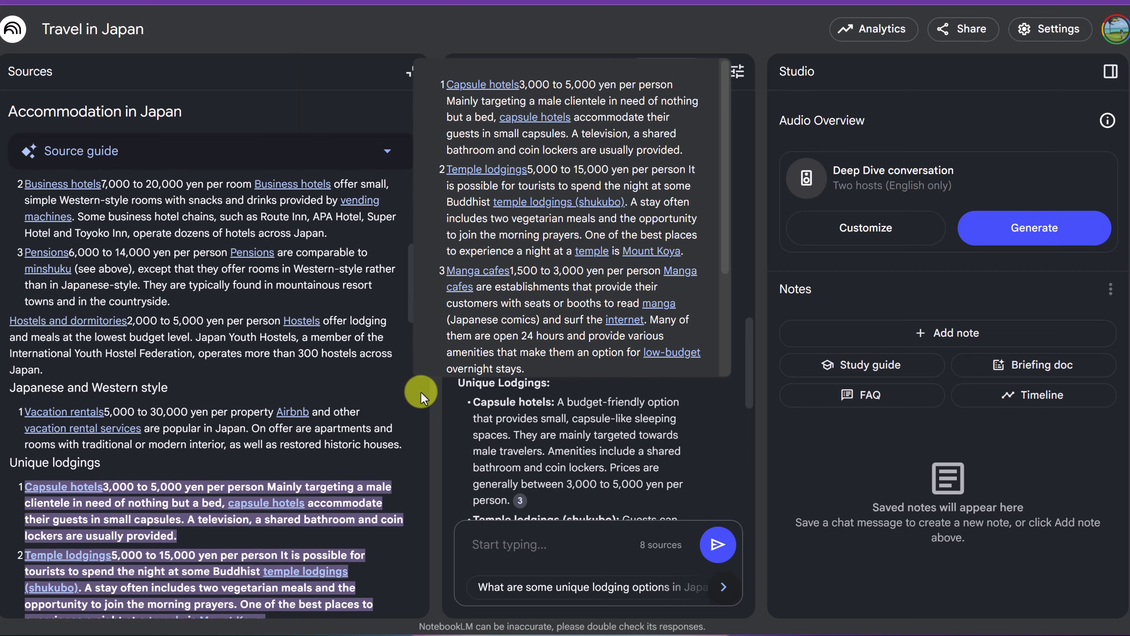
scroll(268, 438, "up", 10)
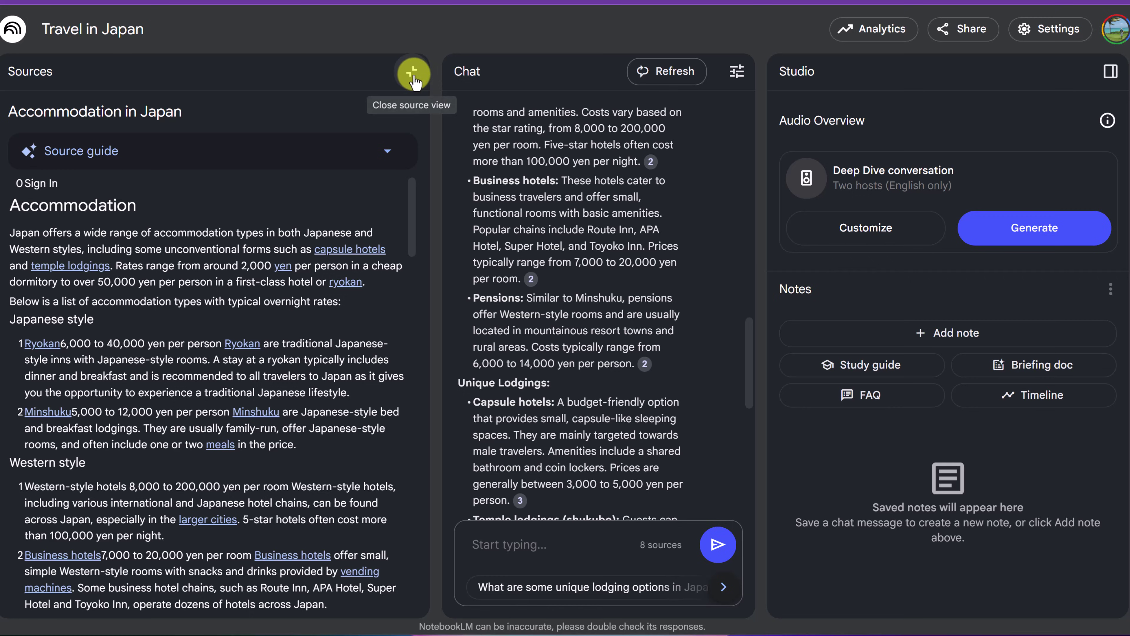
left_click(413, 73)
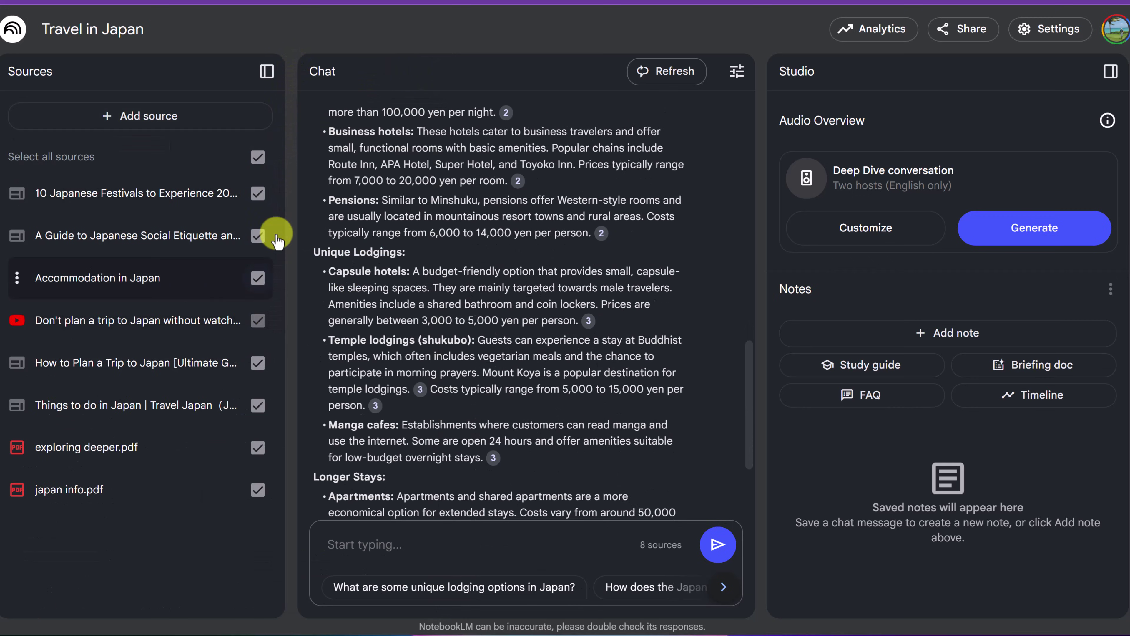
left_click(270, 70)
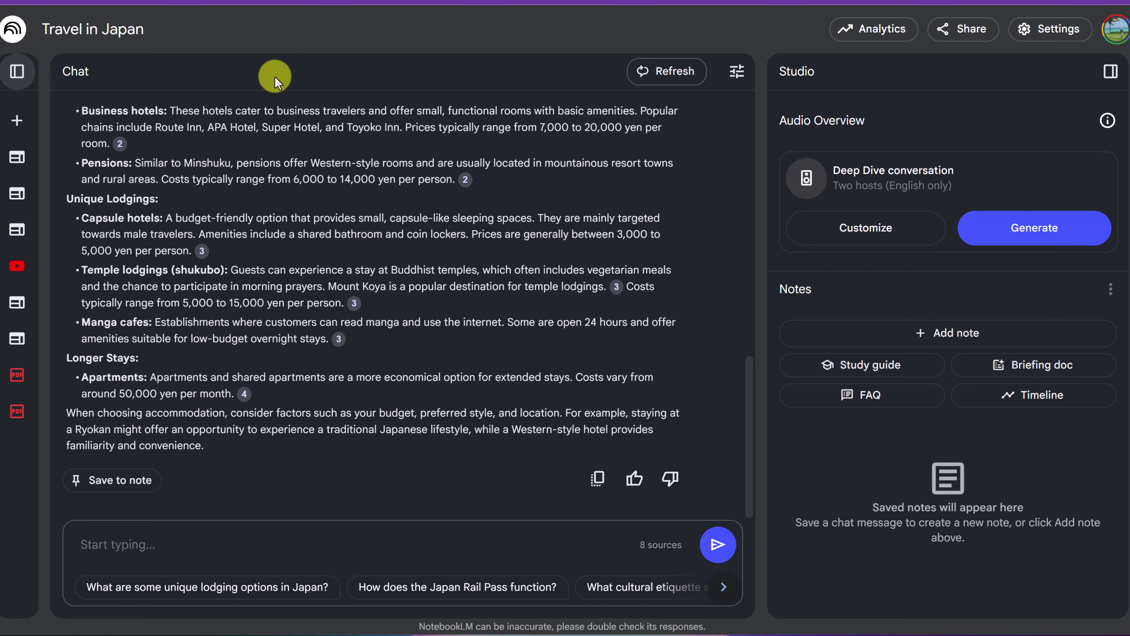
left_click(20, 74)
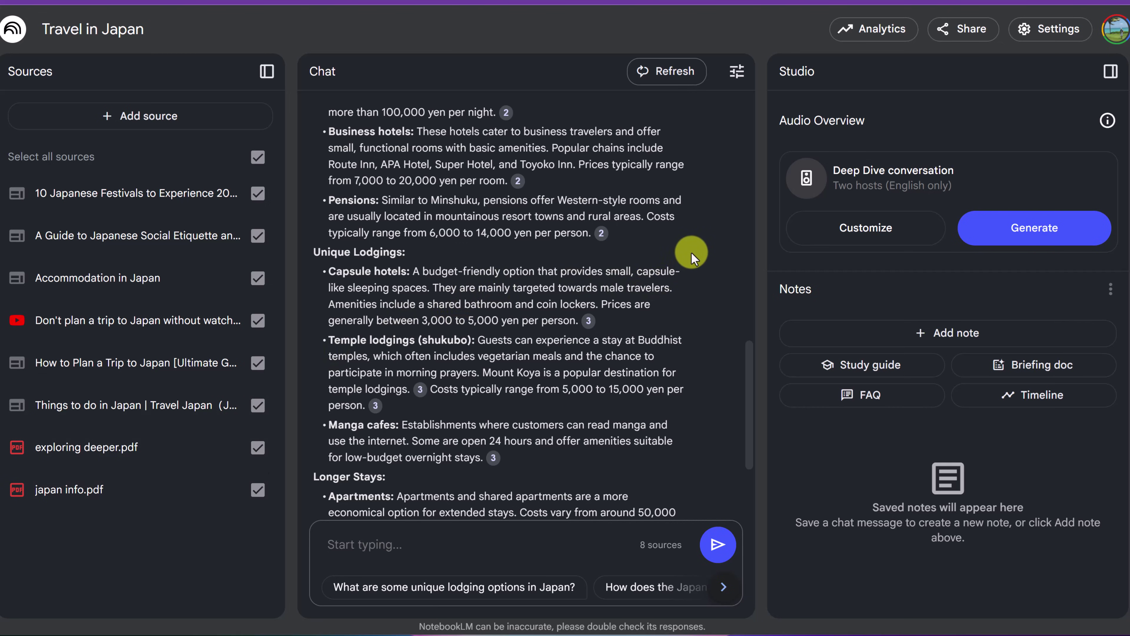
- Send 'suggest a 5-day plan' against all eight sources, after unchecking and rechecking two
scroll(583, 407, "down", 3)
left_click(471, 555)
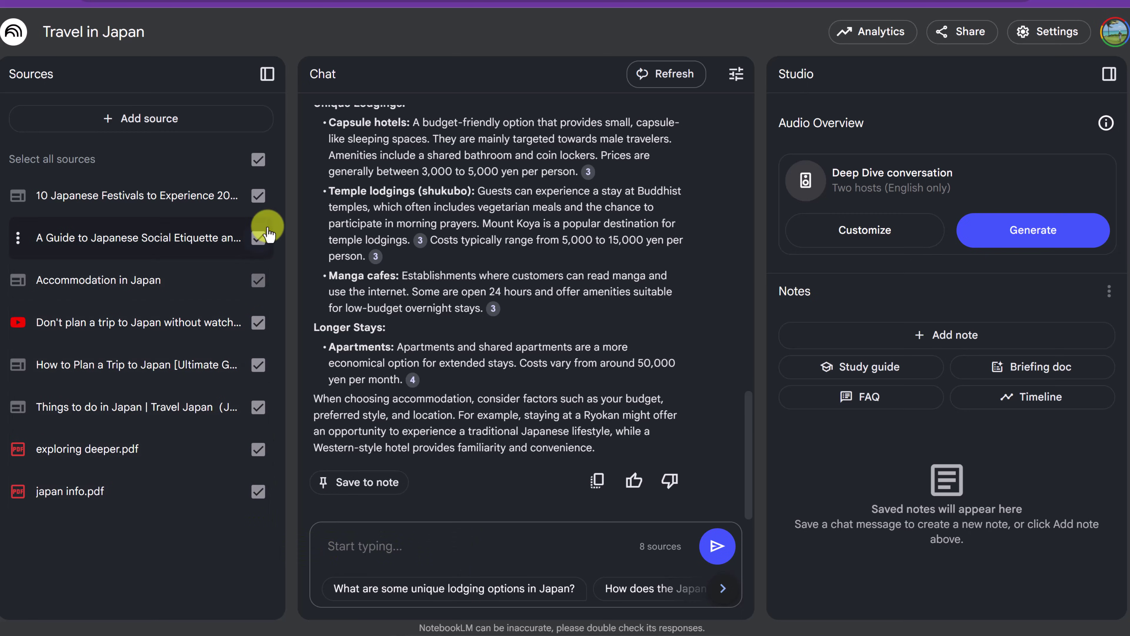
type("suggest a 5-day plan")
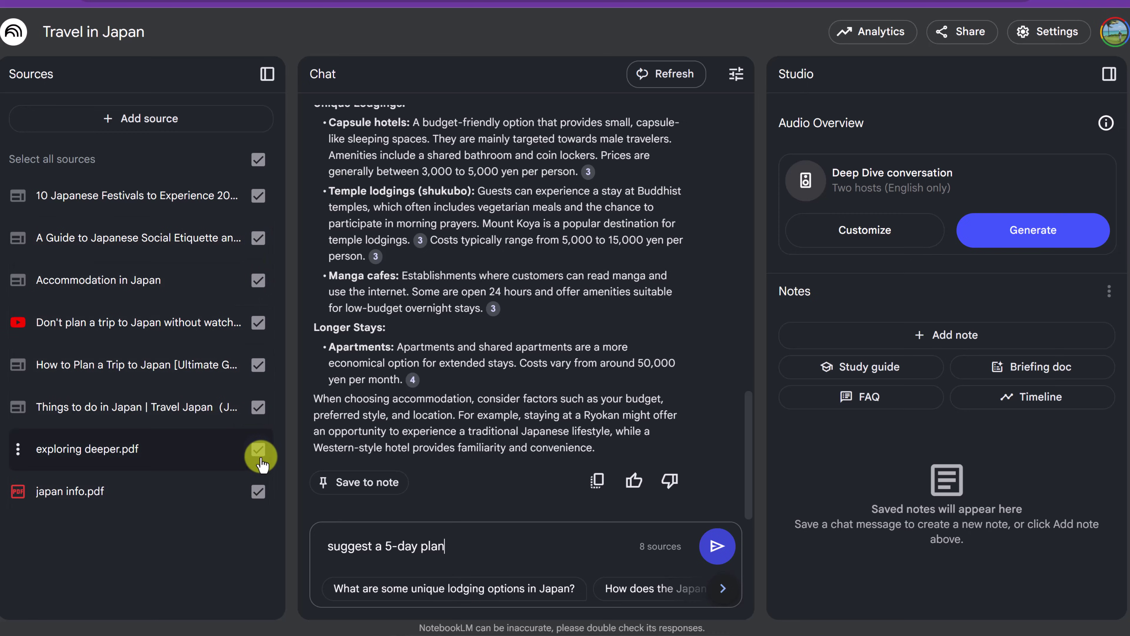
left_click(258, 449)
left_click(259, 412)
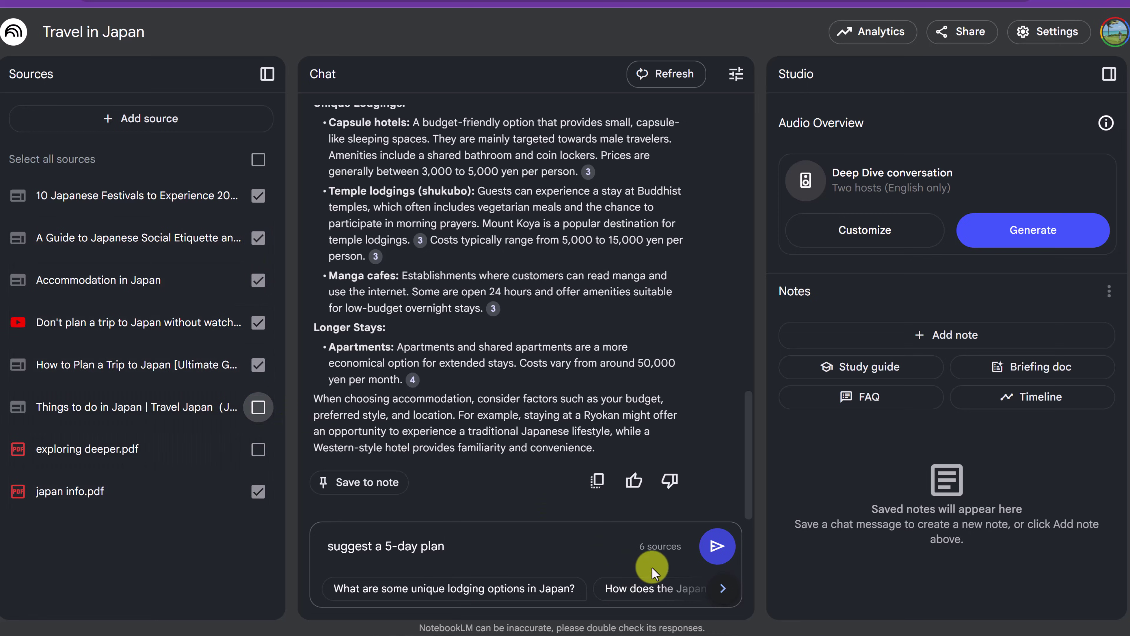
left_click(259, 448)
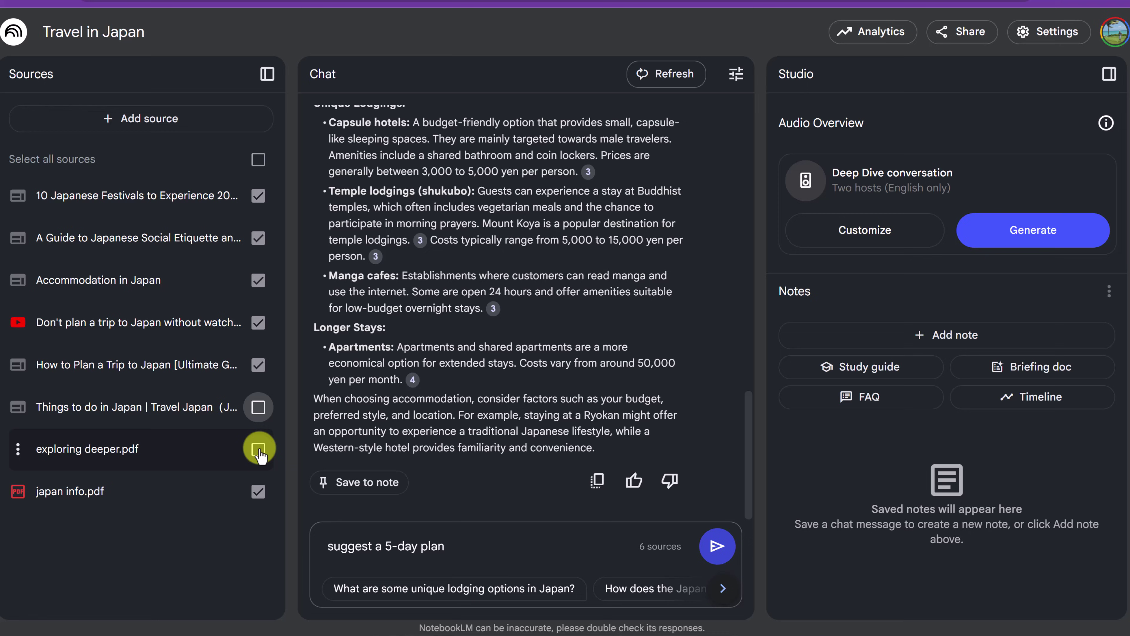
left_click(259, 407)
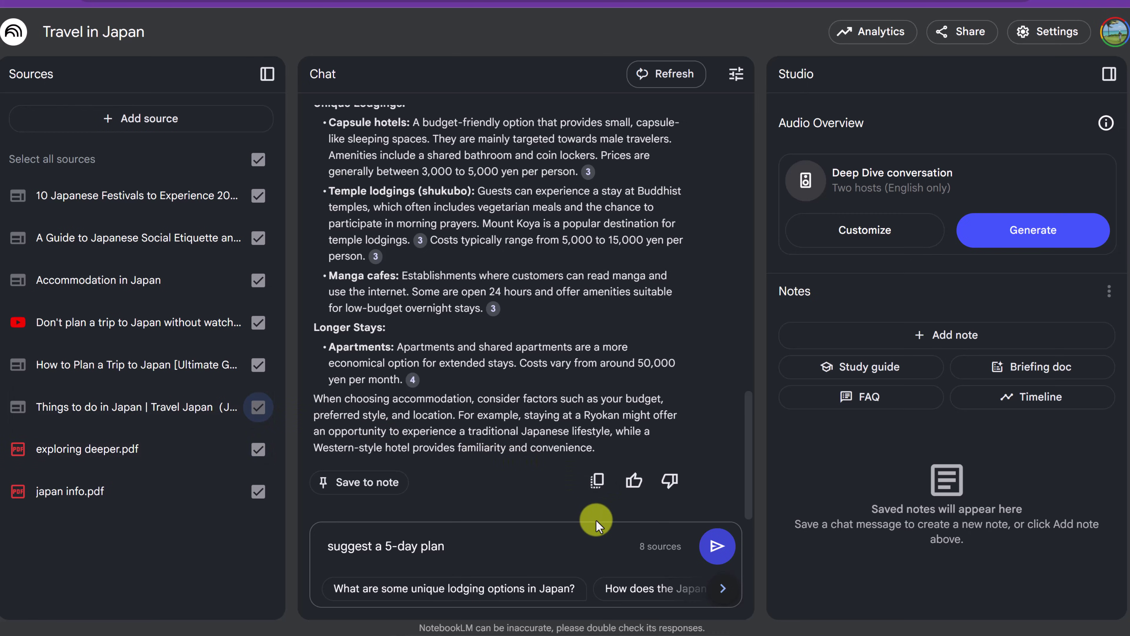
left_click(717, 562)
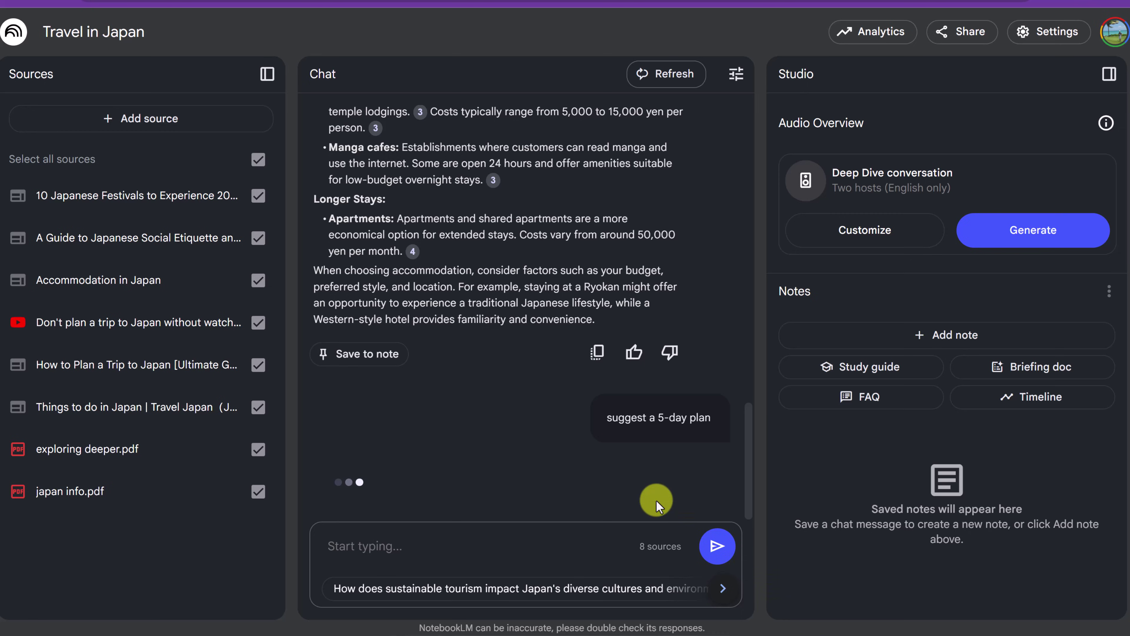
- Scroll through the five-day Tokyo itinerary reply and preview a citation's source
scroll(479, 373, "up", 4)
scroll(478, 375, "up", 1)
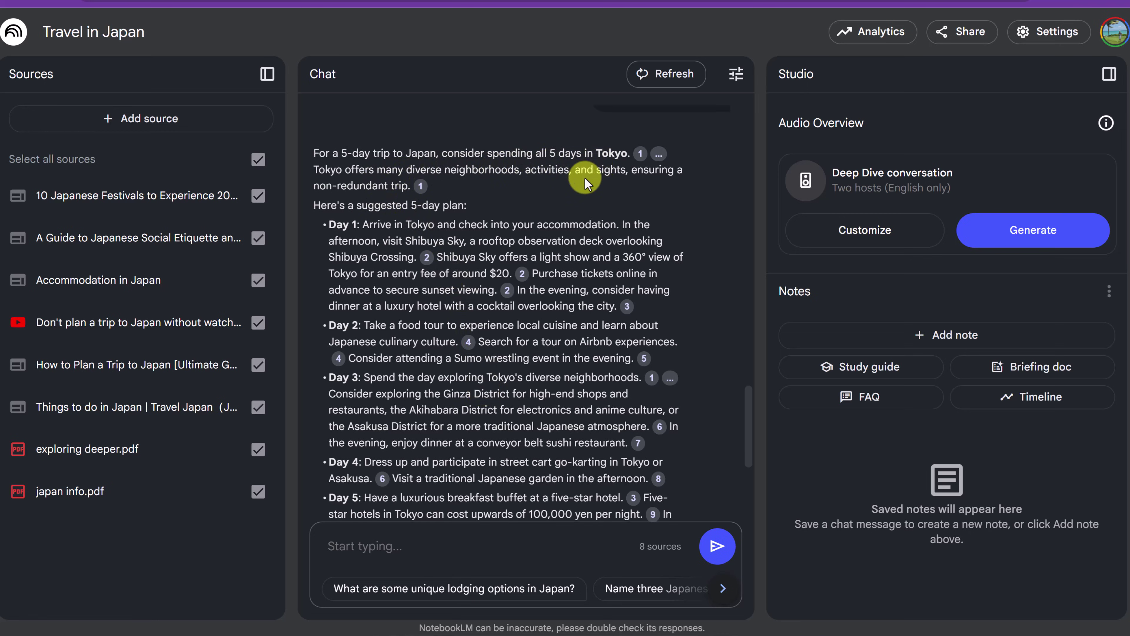
scroll(580, 173, "down", 1)
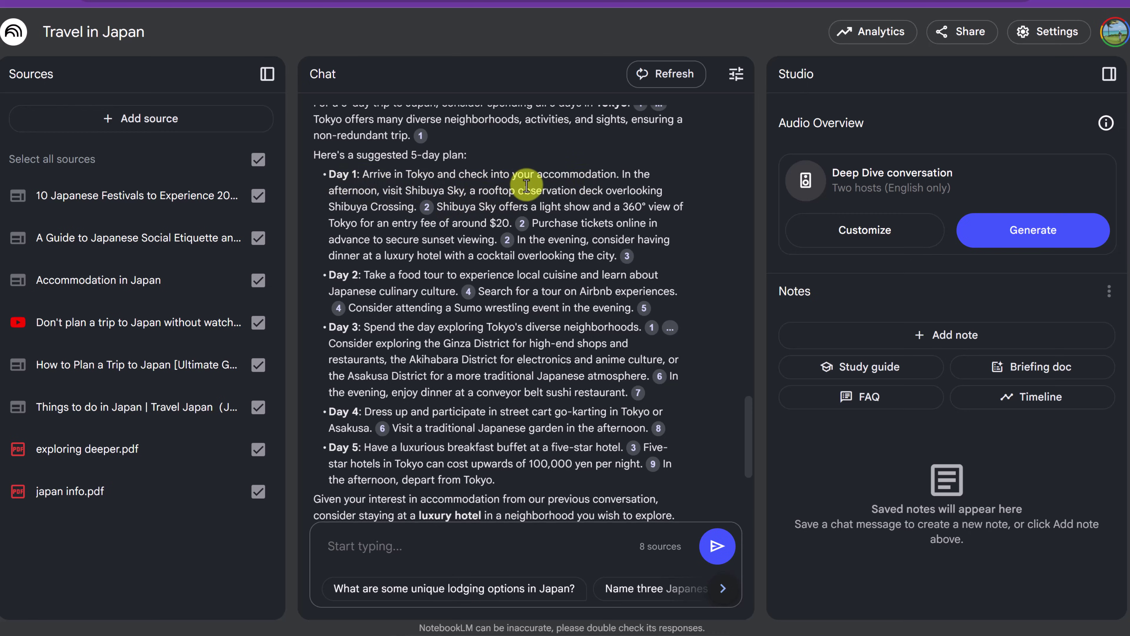
scroll(532, 246, "down", 1)
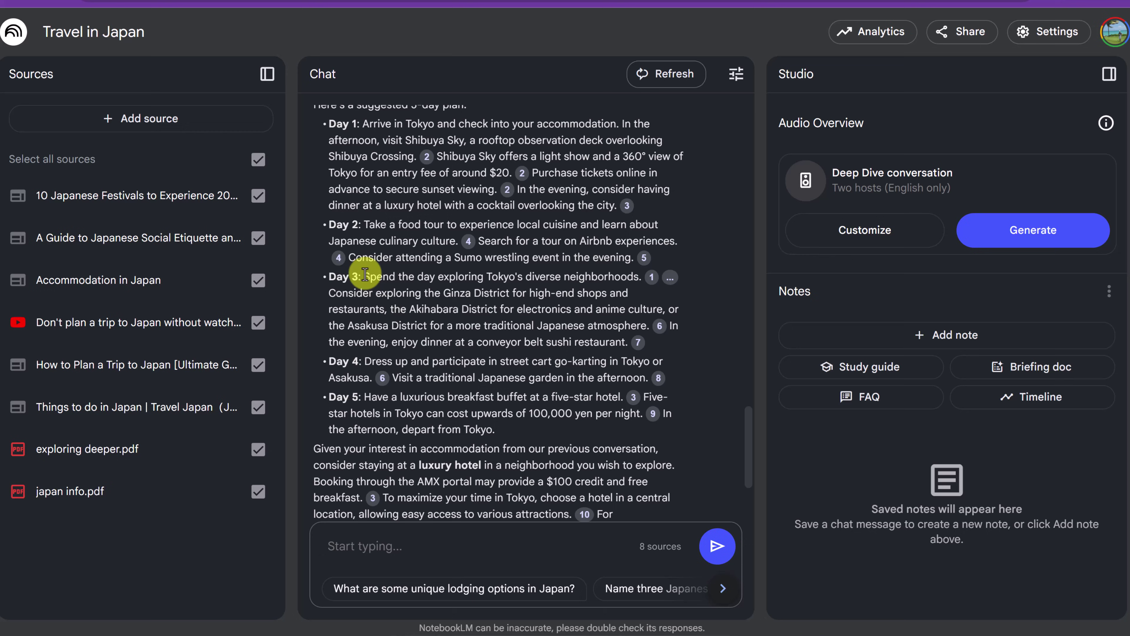
scroll(366, 272, "down", 2)
mouse_move(384, 287)
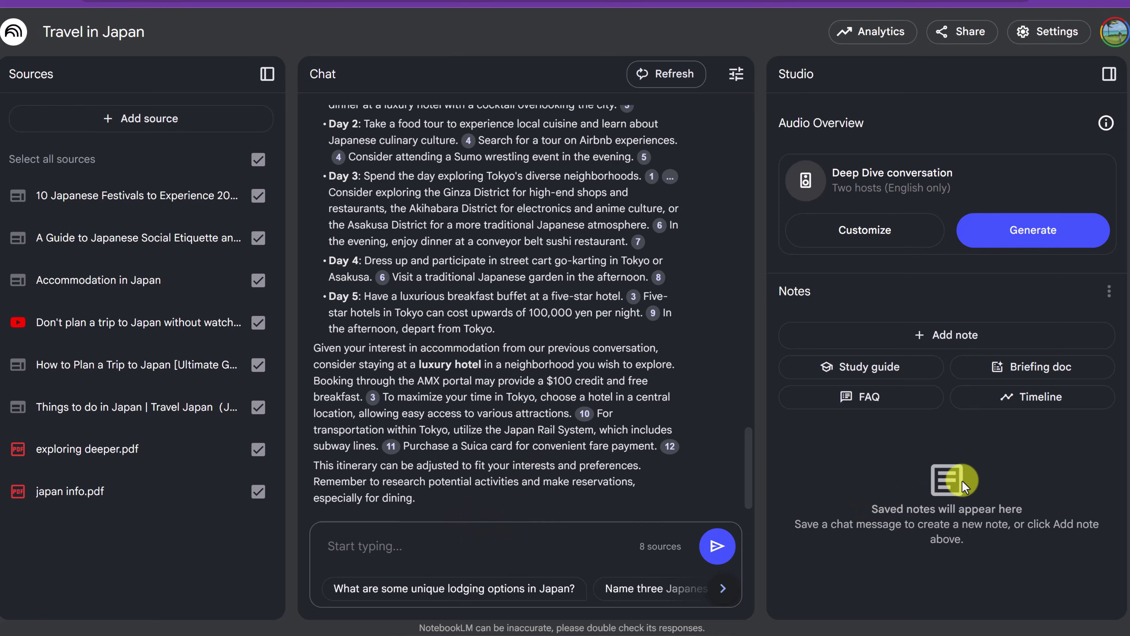
- Ask 'if i only had 3 day' and read the Day 1–3 Tokyo itinerary reply
type("if i only had")
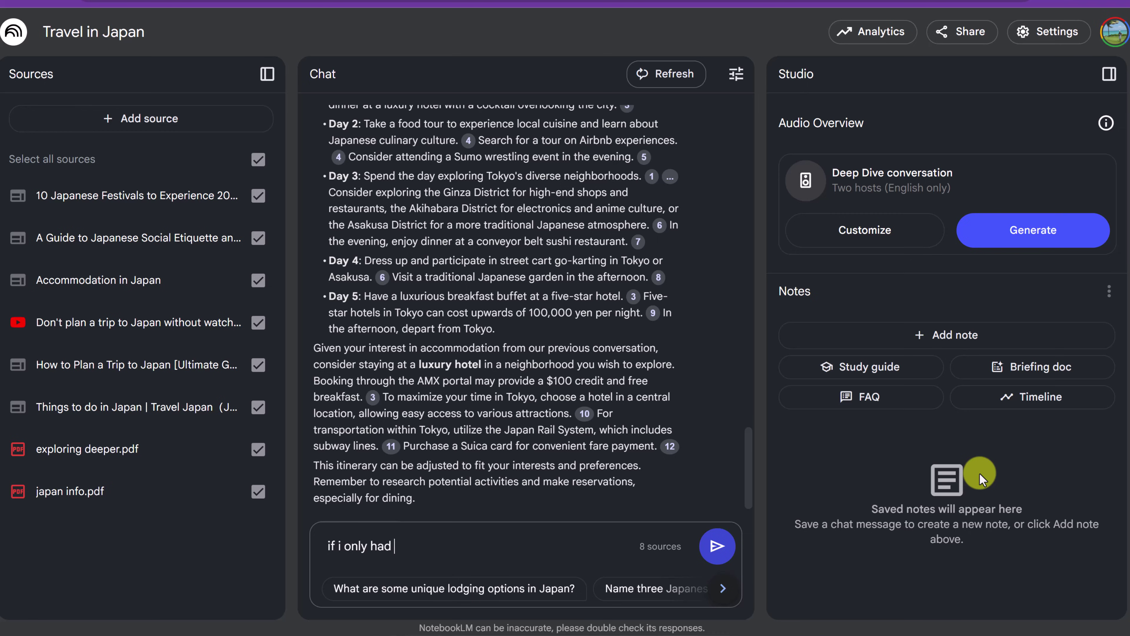
type(" 3 day")
key("Return")
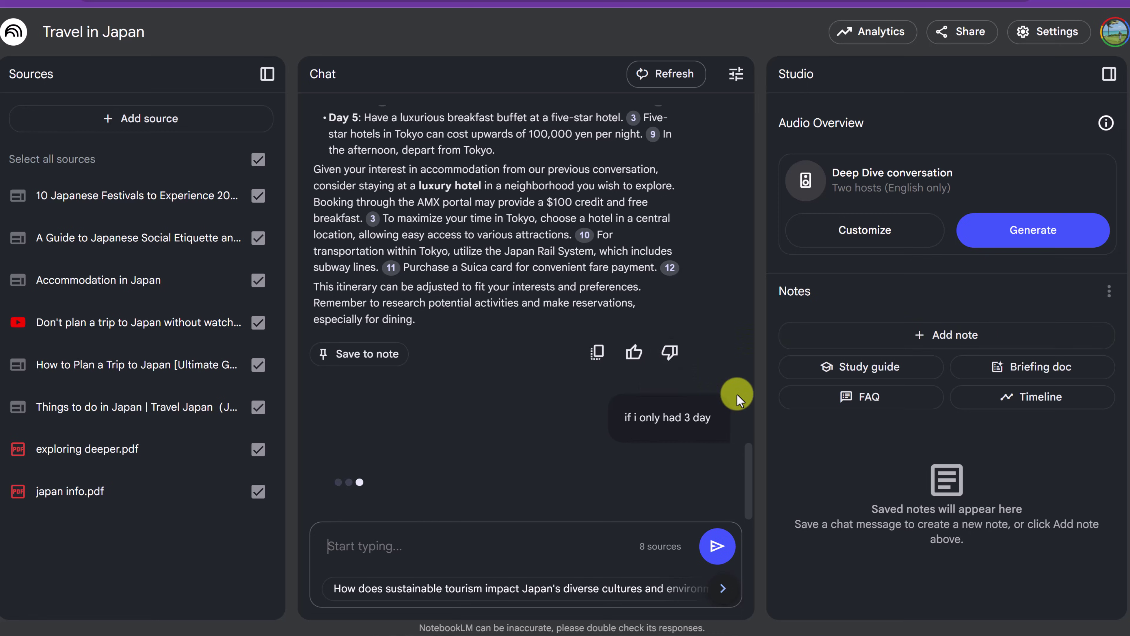
scroll(687, 379, "up", 4)
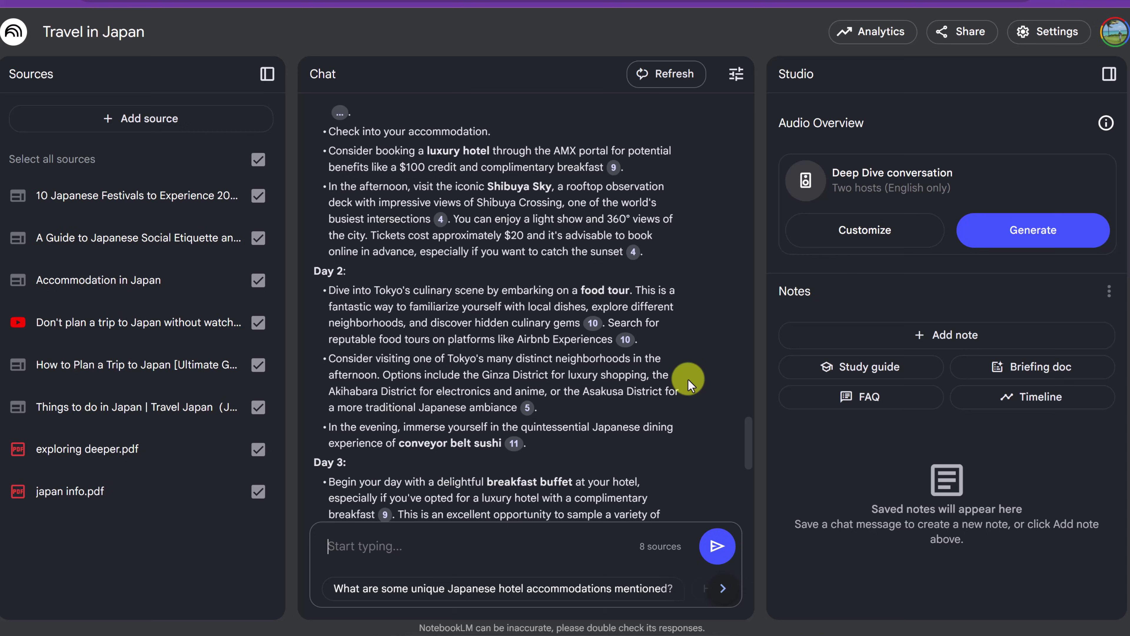
scroll(688, 379, "up", 5)
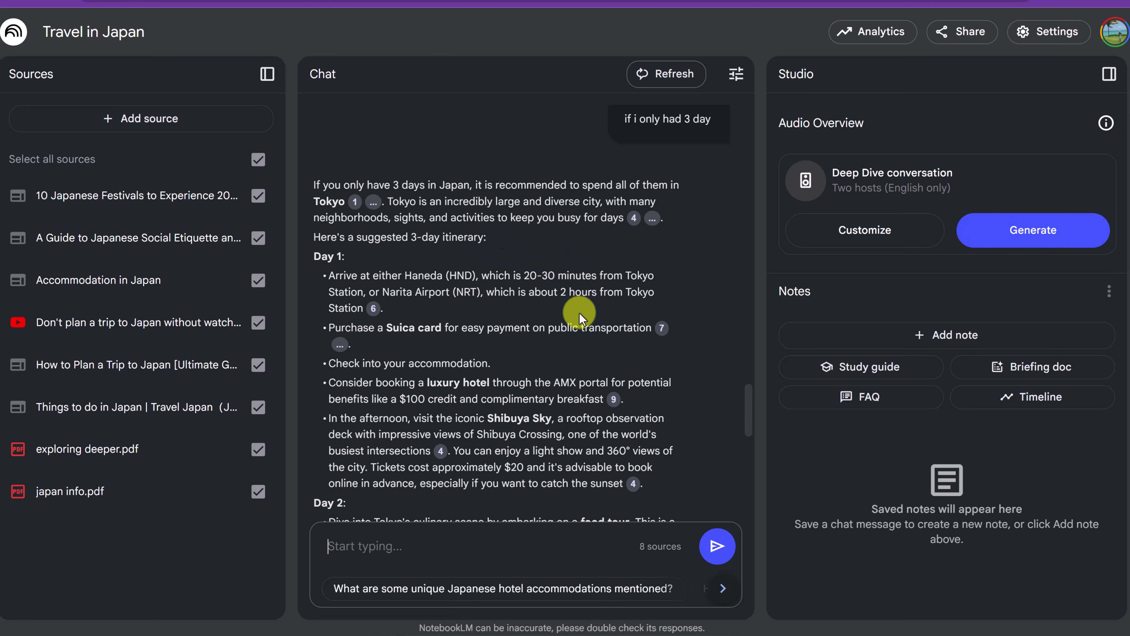
scroll(581, 315, "down", 5)
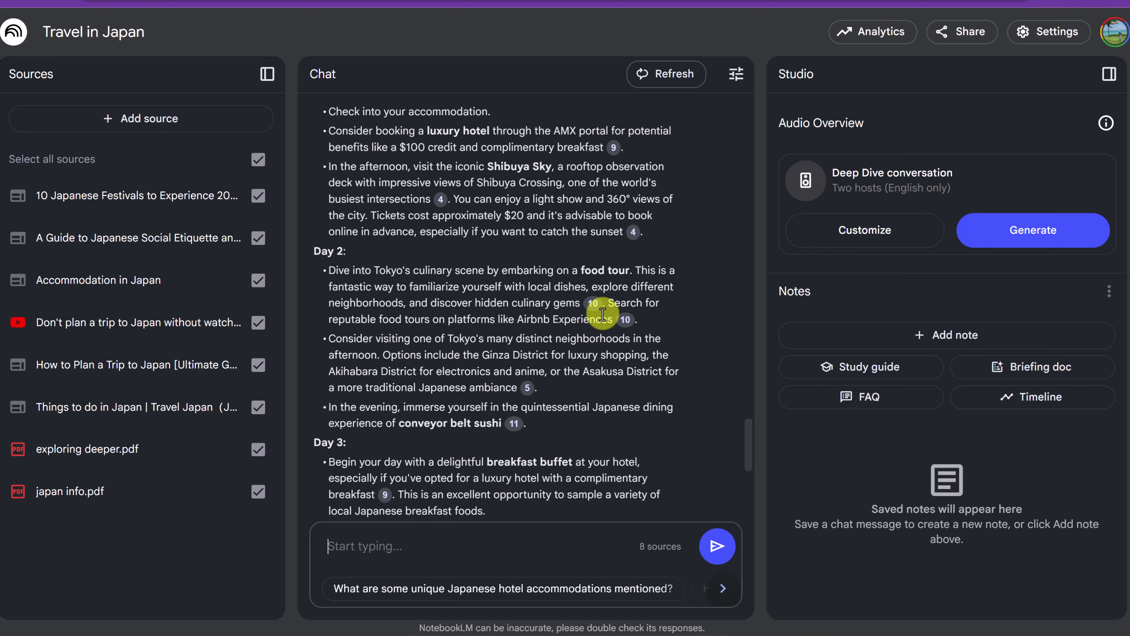
scroll(667, 383, "down", 2)
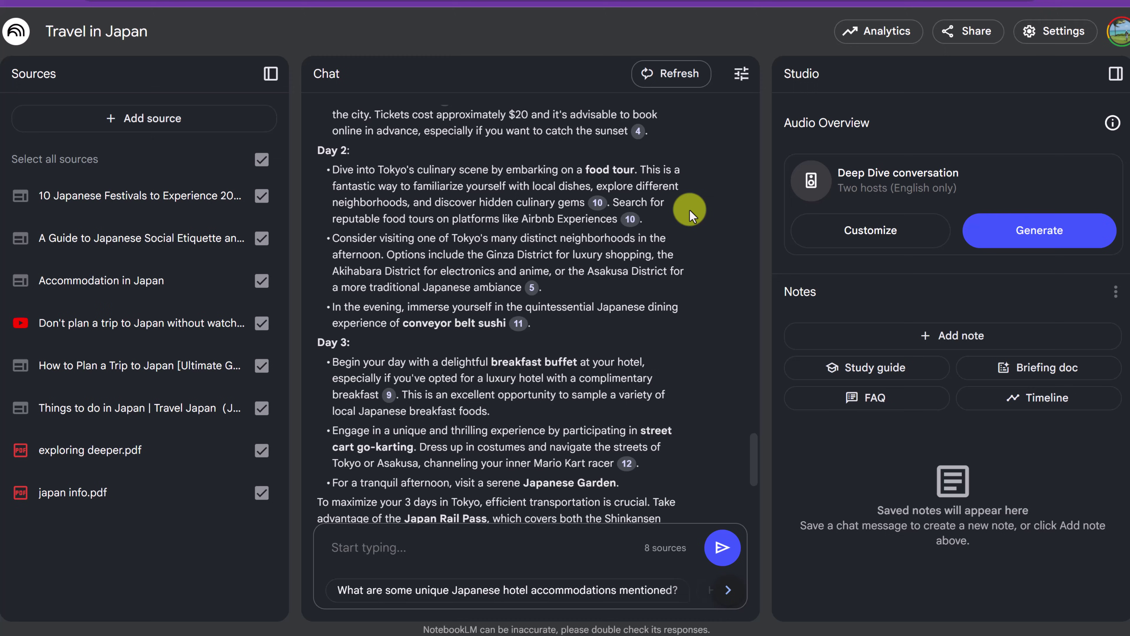
- After checking Configure notebook, save the 3-day itinerary answer to a note and copy its text
left_click(738, 82)
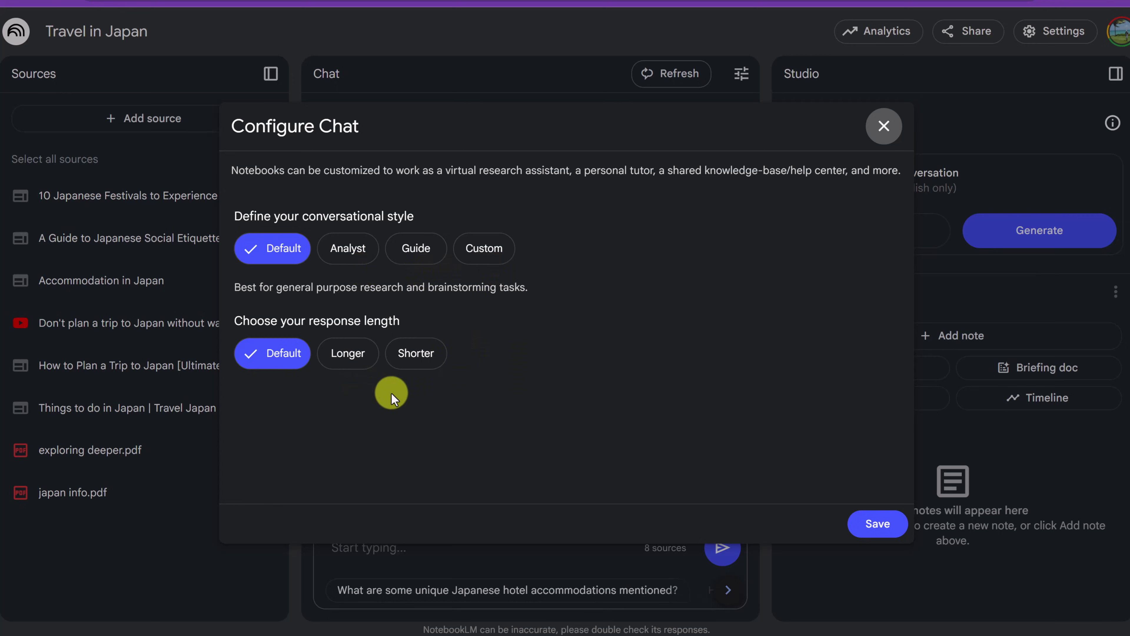
left_click(884, 126)
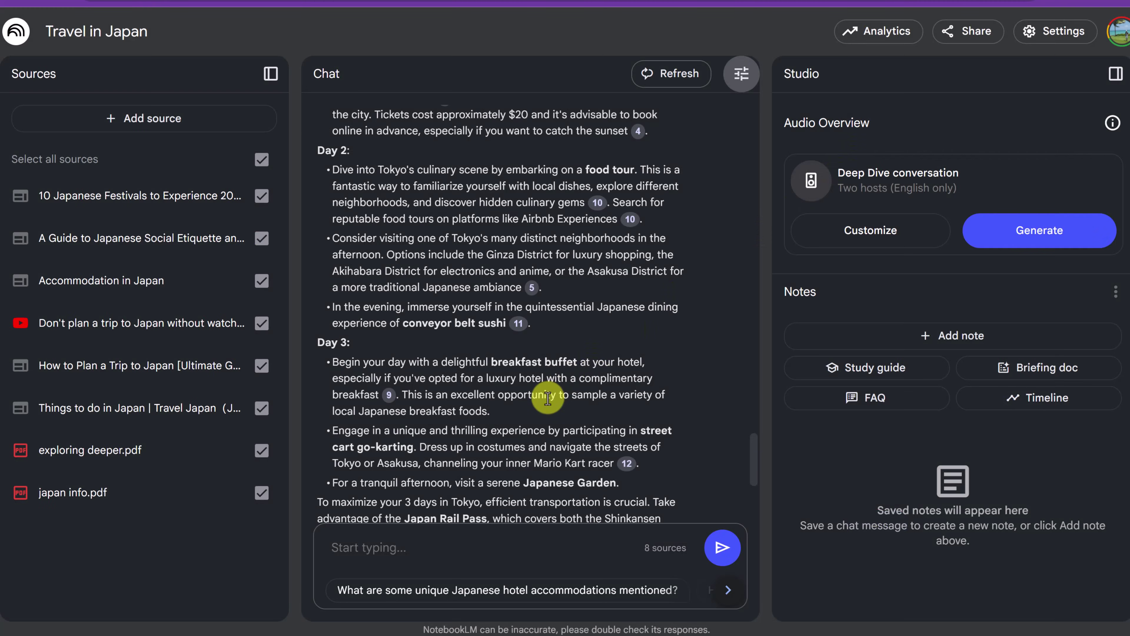
scroll(545, 397, "down", 2)
scroll(545, 396, "down", 3)
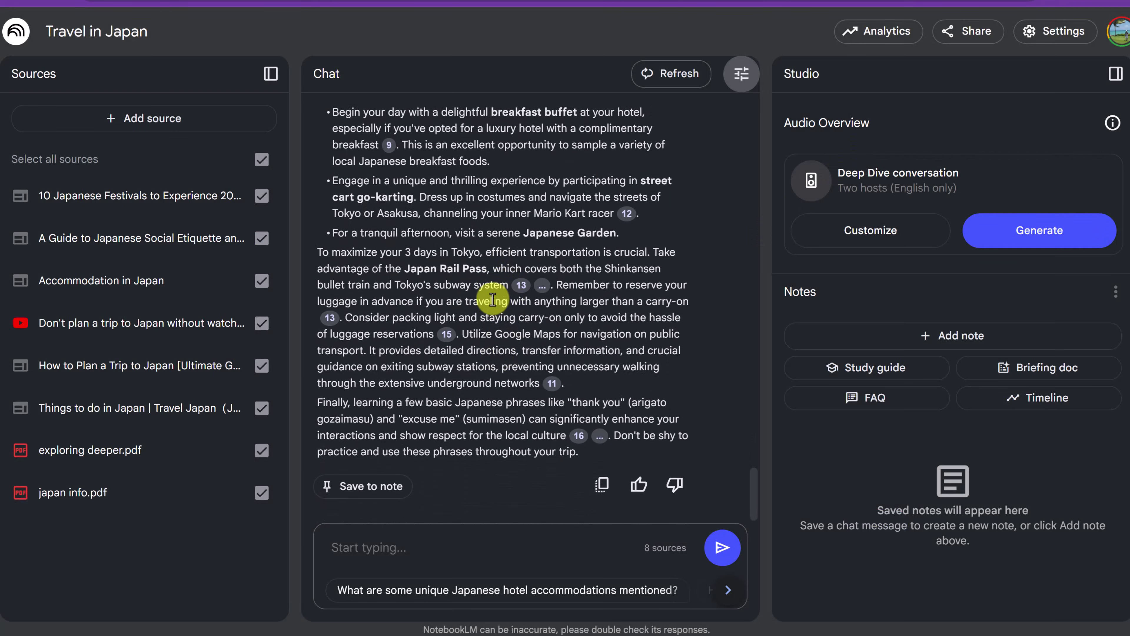
scroll(479, 302, "up", 3)
scroll(480, 304, "down", 3)
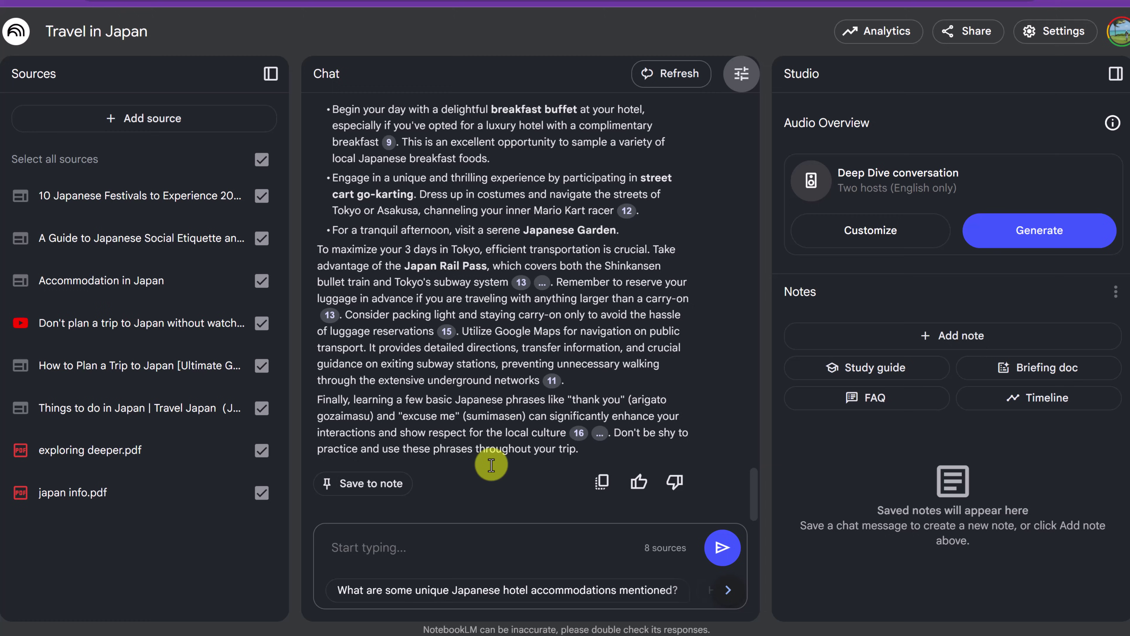
left_click(362, 489)
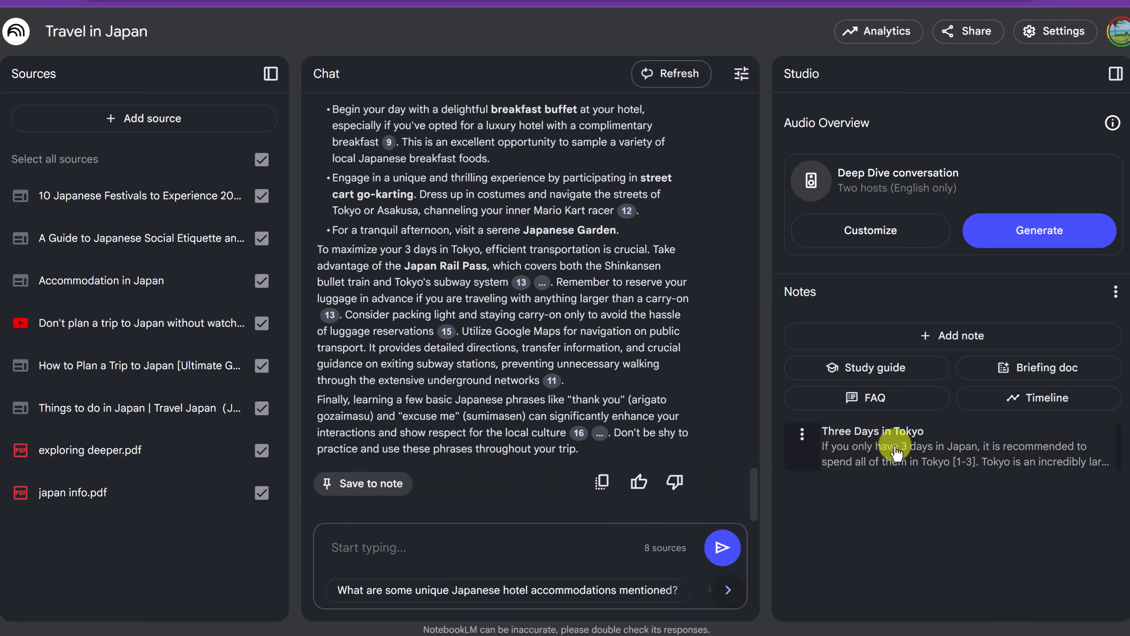
left_click(612, 490)
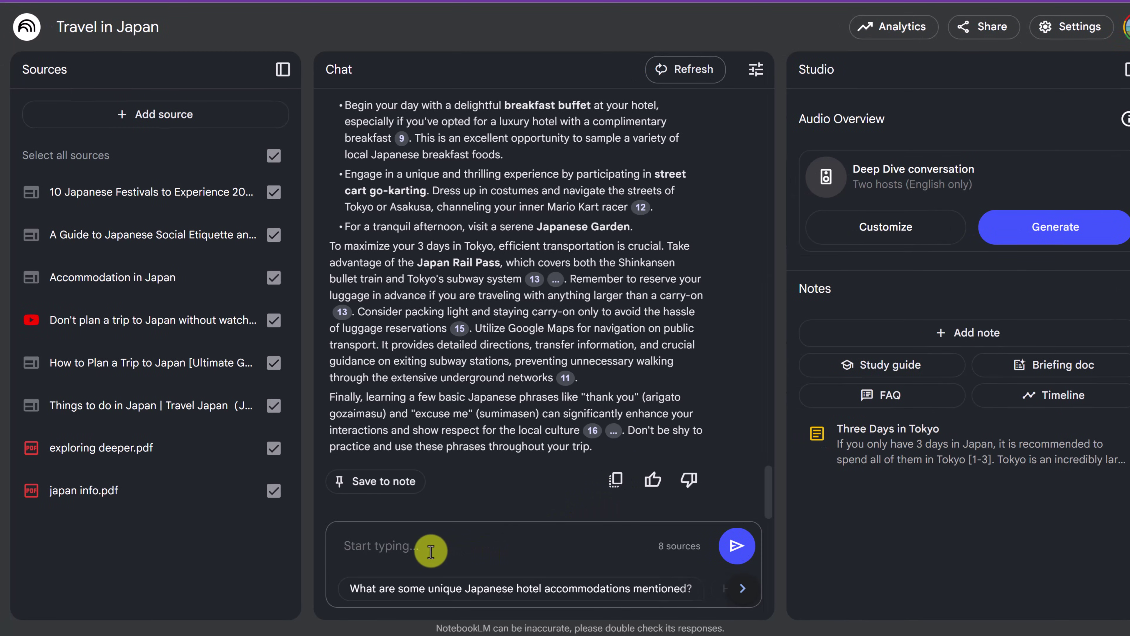
- Paste and send a question about what matters in Japanese culture
left_click(410, 546)
key("ctrl+v")
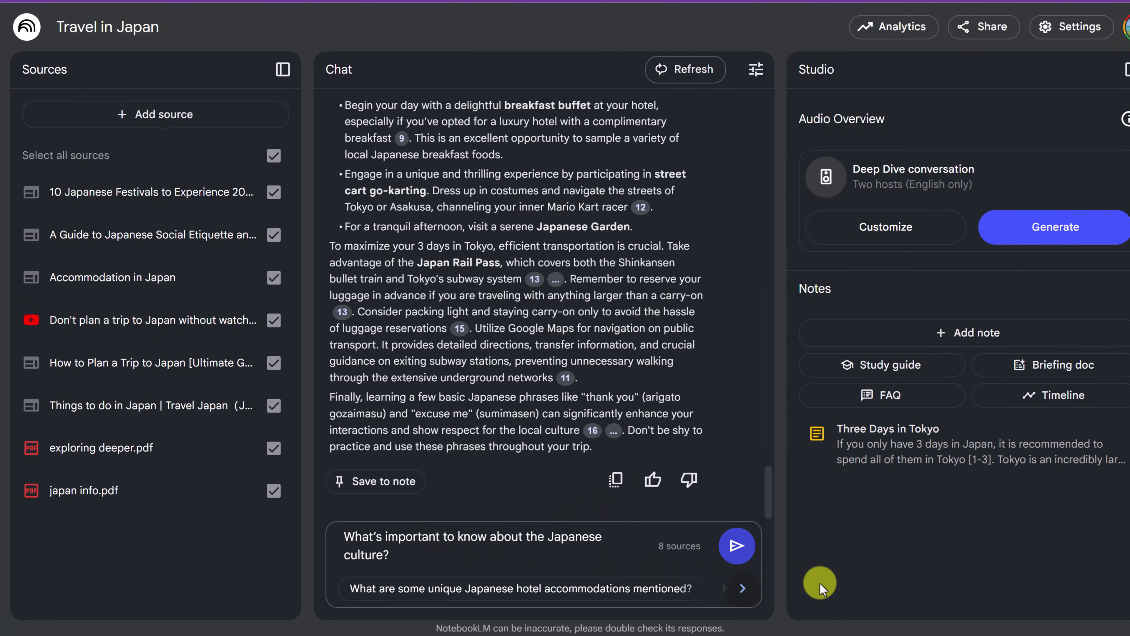
left_click(737, 546)
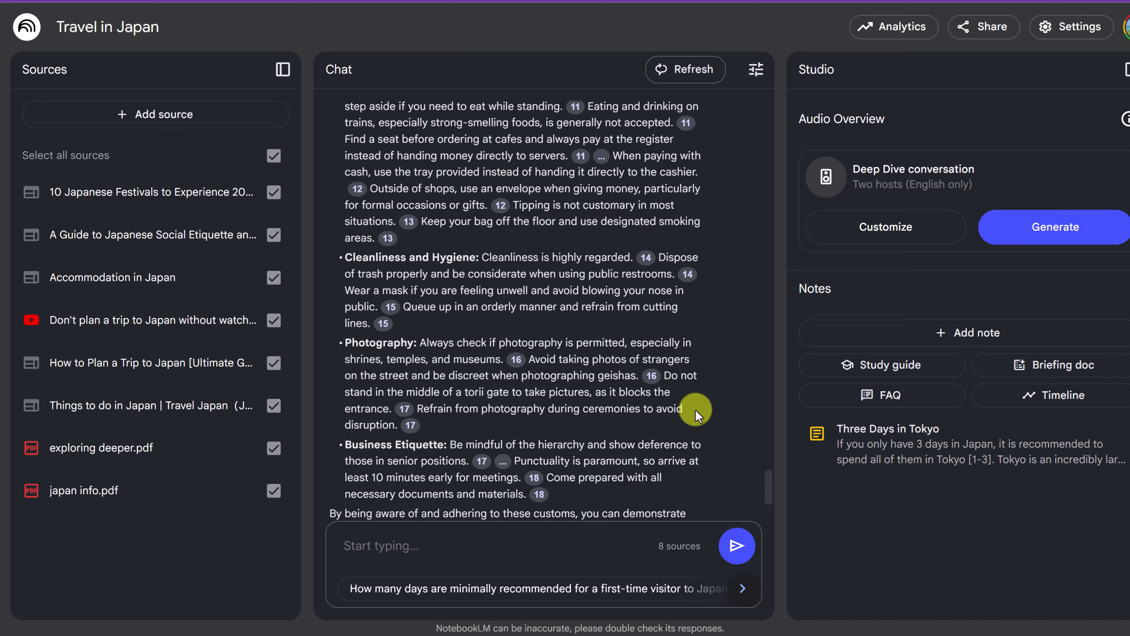
- Read through the cited etiquette reply and save it as a note
scroll(696, 410, "up", 8)
scroll(696, 410, "up", 15)
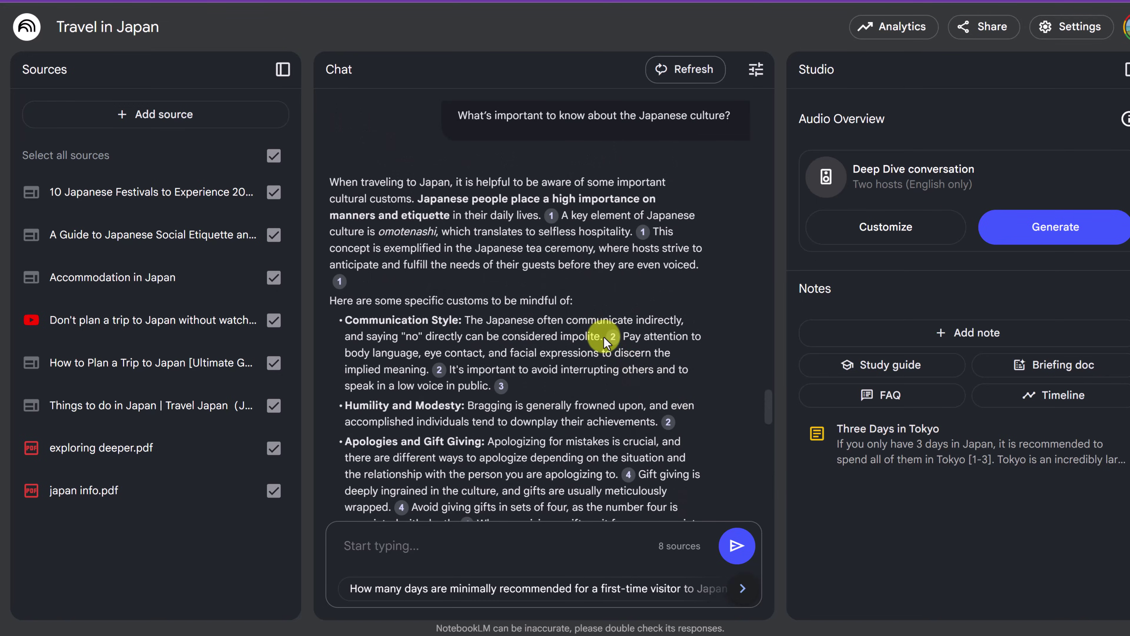
scroll(604, 337, "down", 7)
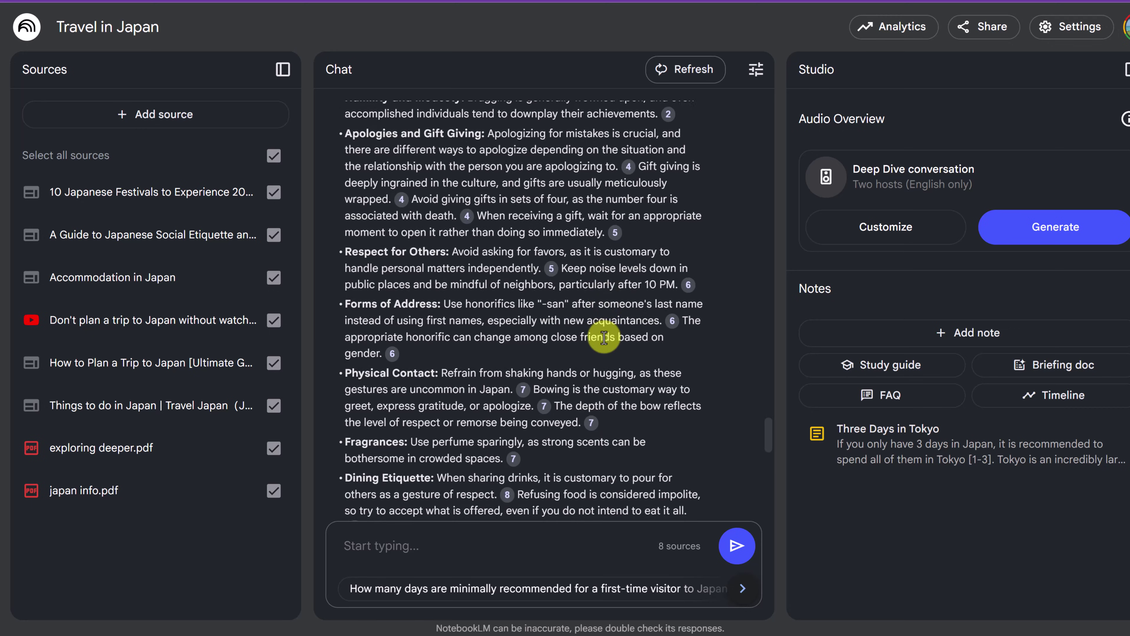
scroll(604, 338, "down", 16)
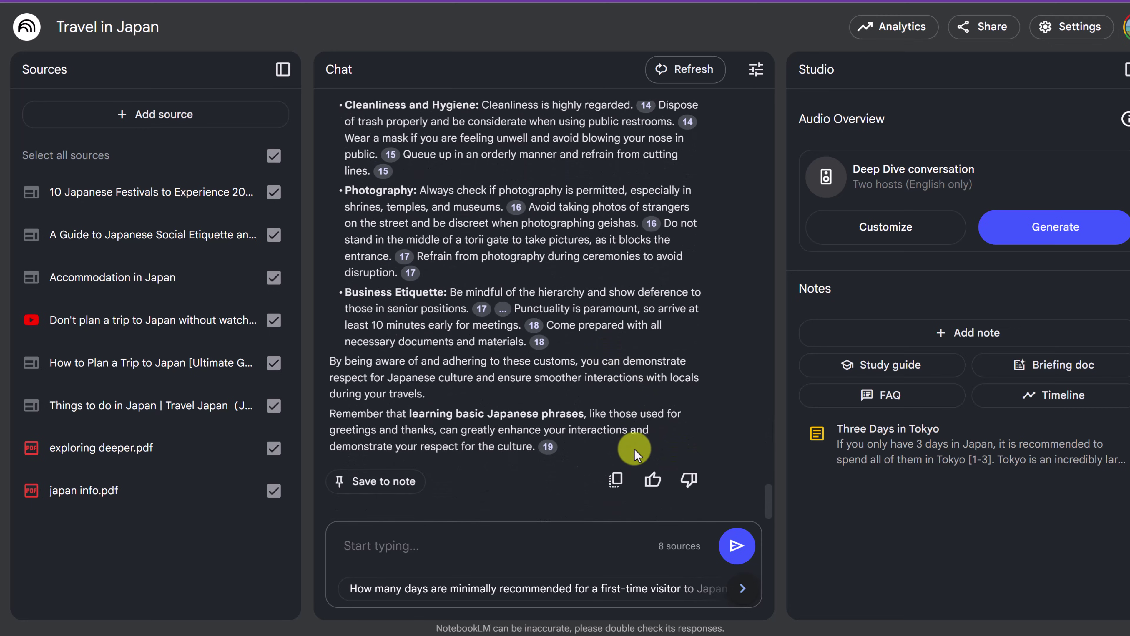
left_click(380, 480)
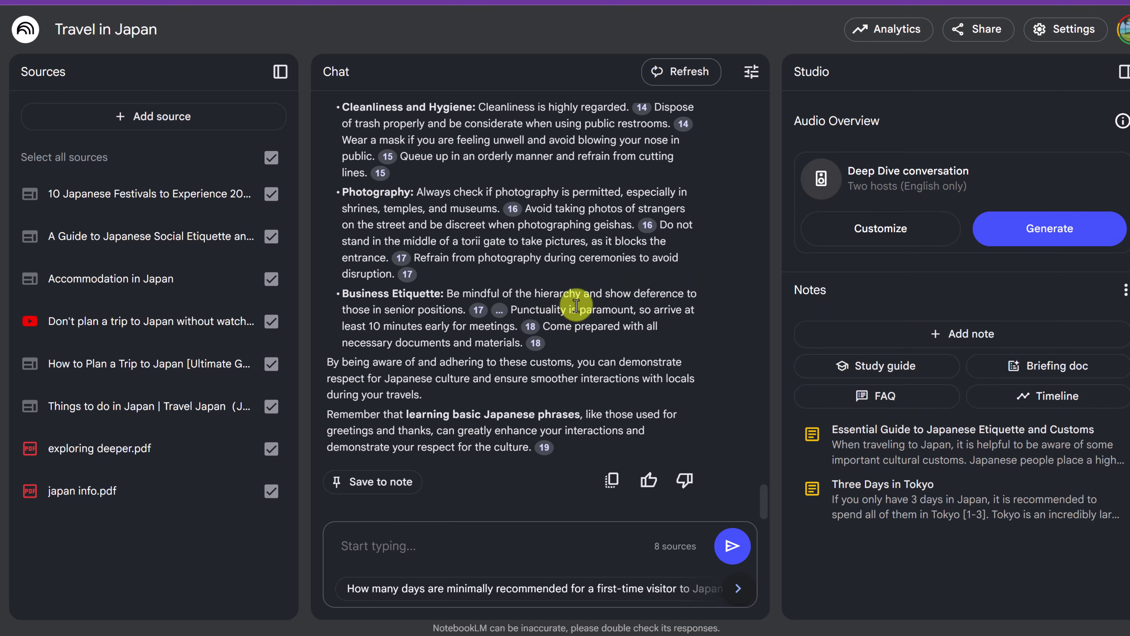
left_click(961, 334)
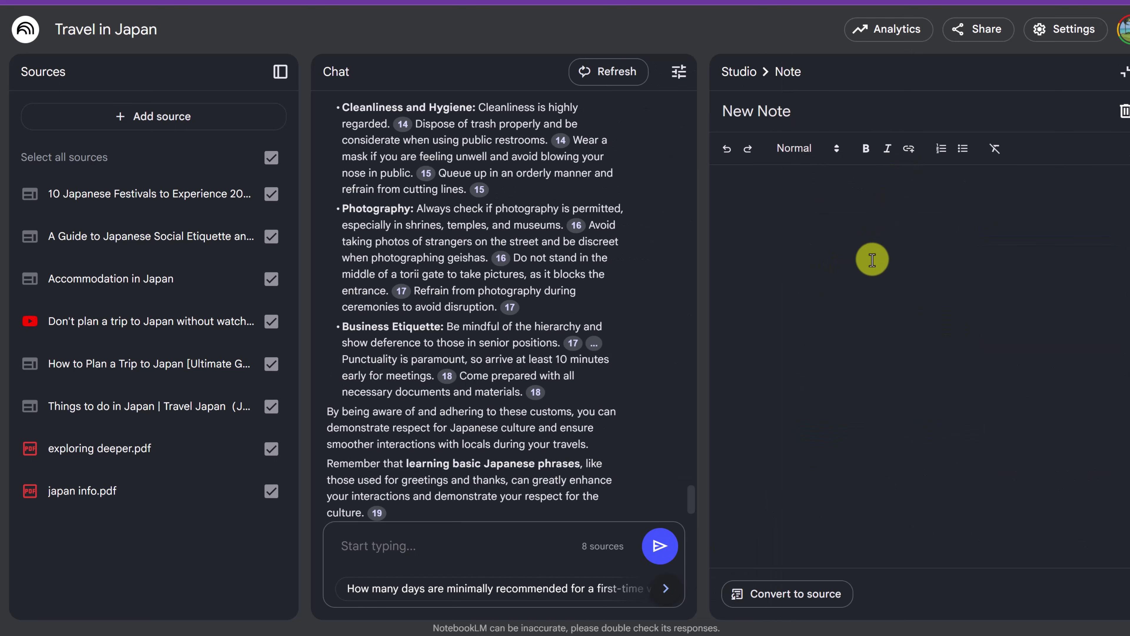
left_click(864, 239)
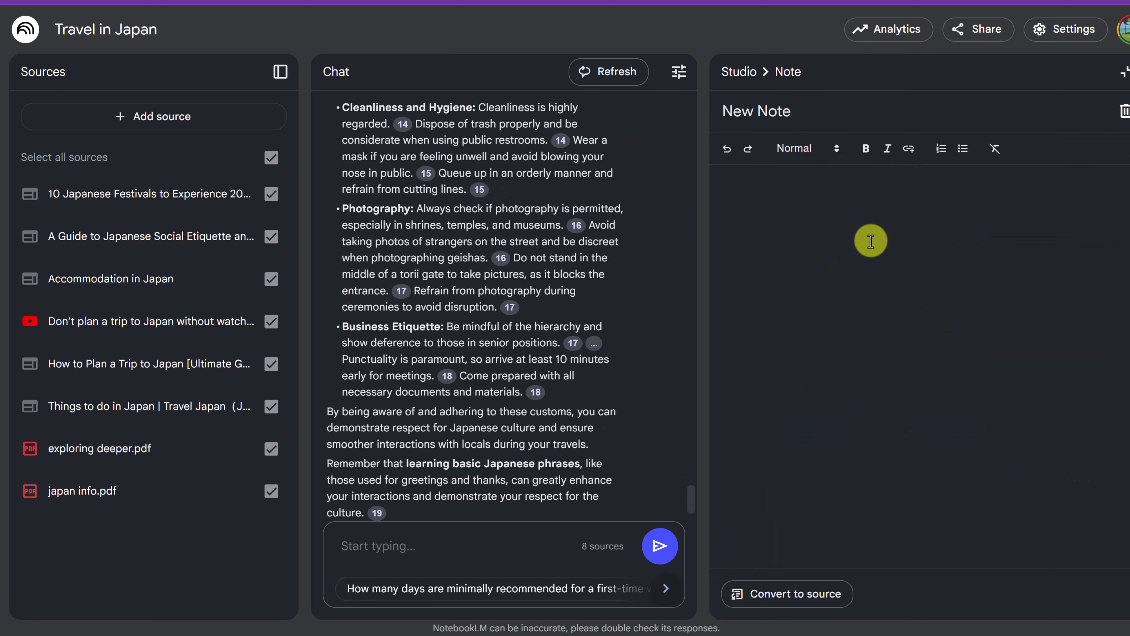
left_click(1124, 110)
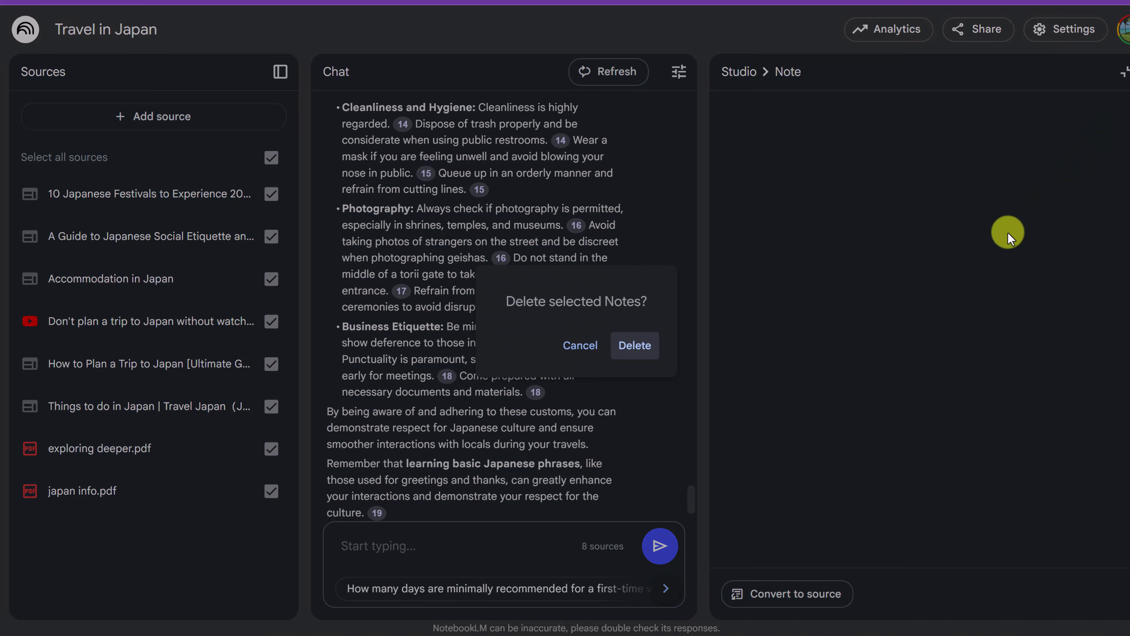
left_click(637, 347)
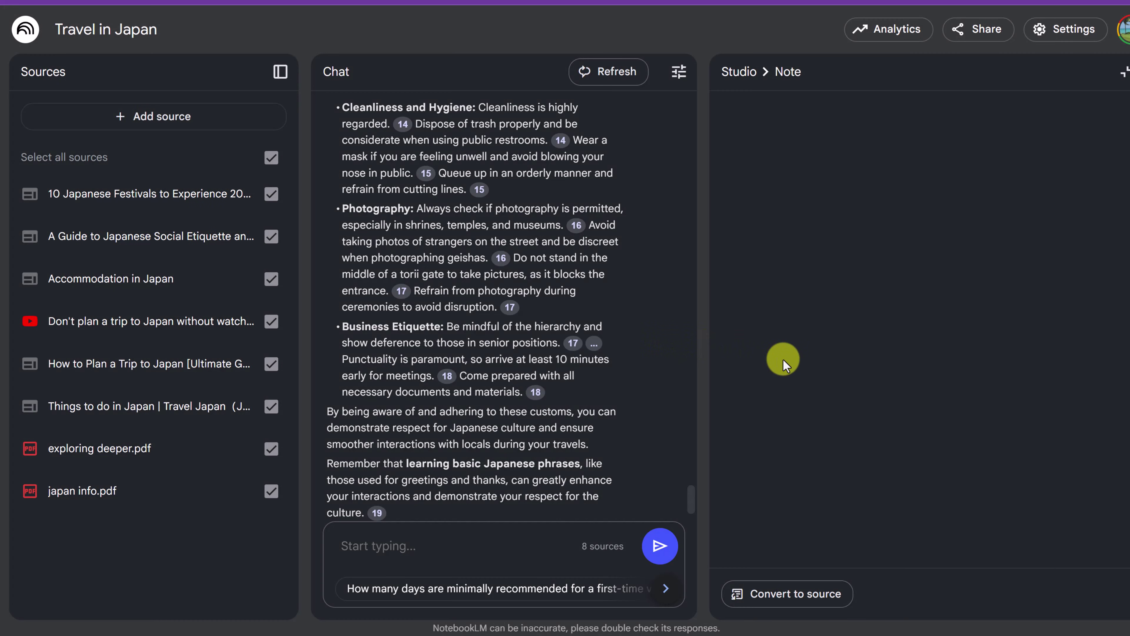
left_click(1123, 83)
left_click(814, 439)
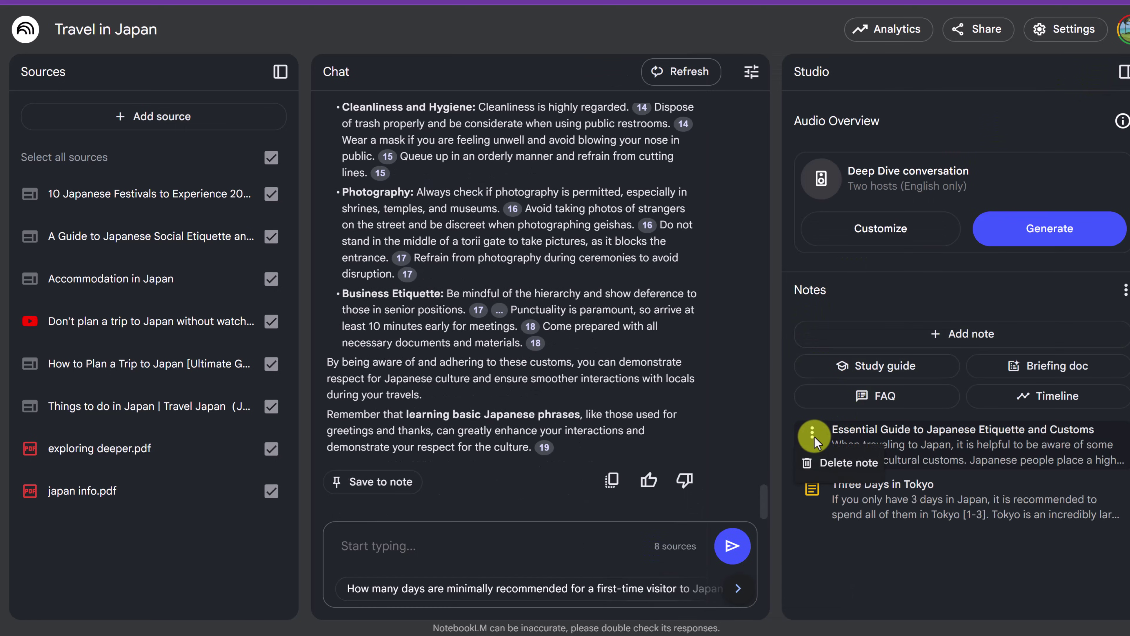
left_click(836, 564)
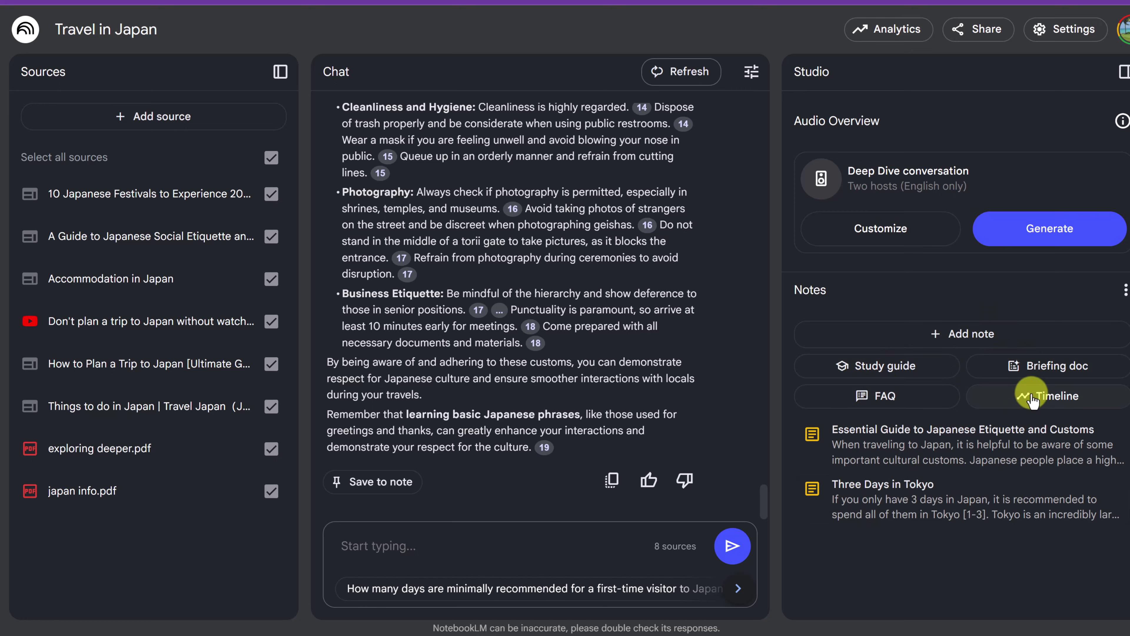
- Generate the FAQ note 'Japan Travel Guide: FAQs and Cultural Insights' and read through it
left_click(886, 399)
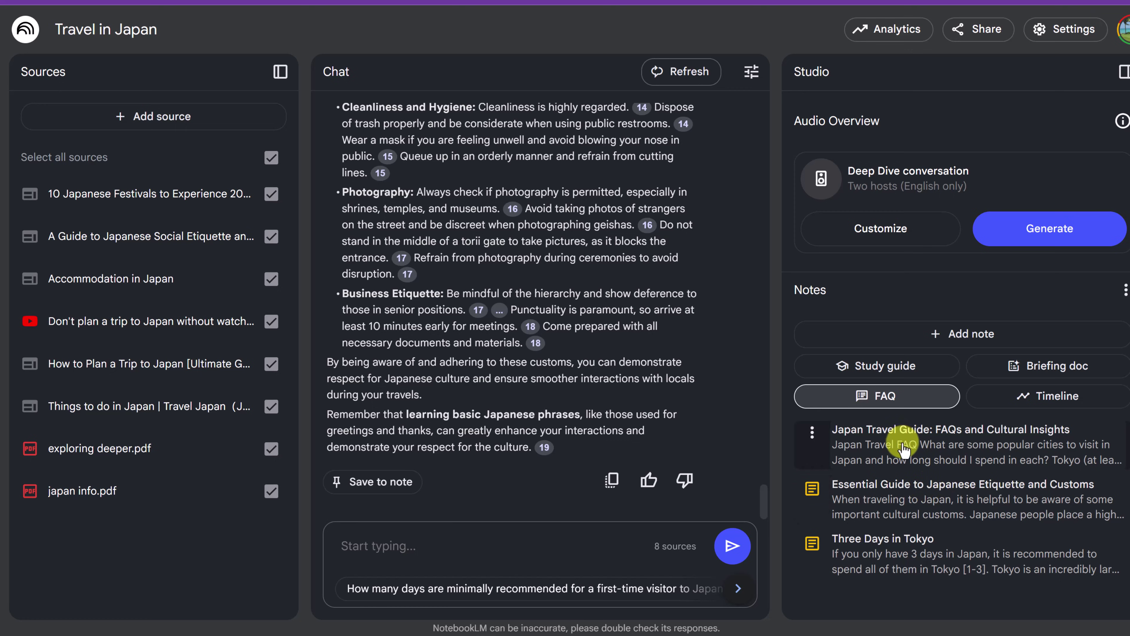
left_click(905, 450)
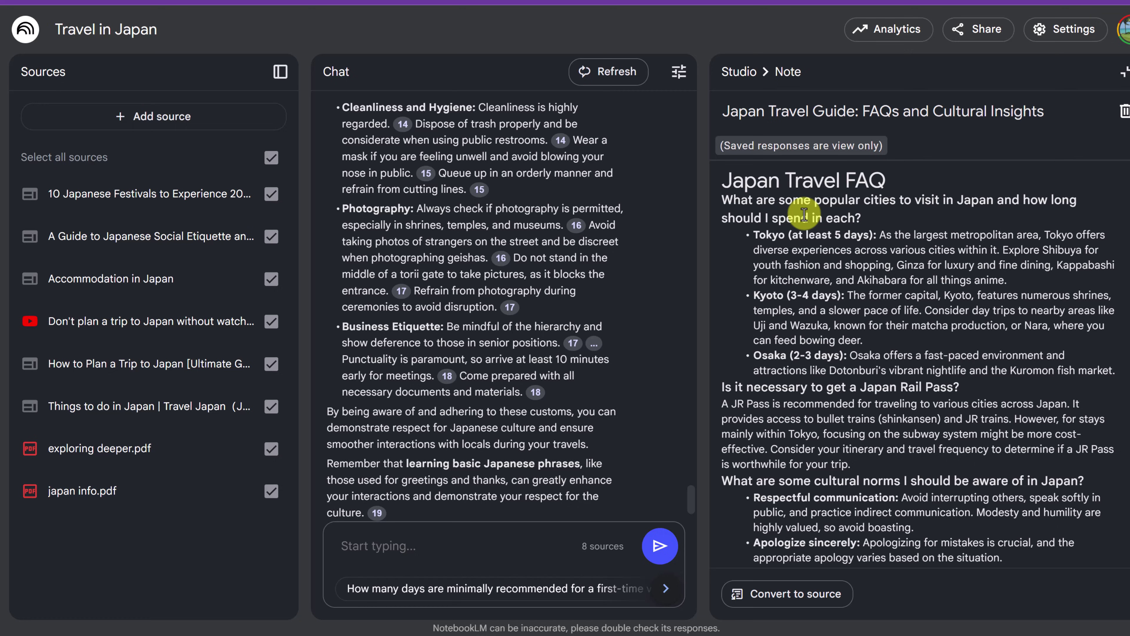
scroll(847, 258, "down", 5)
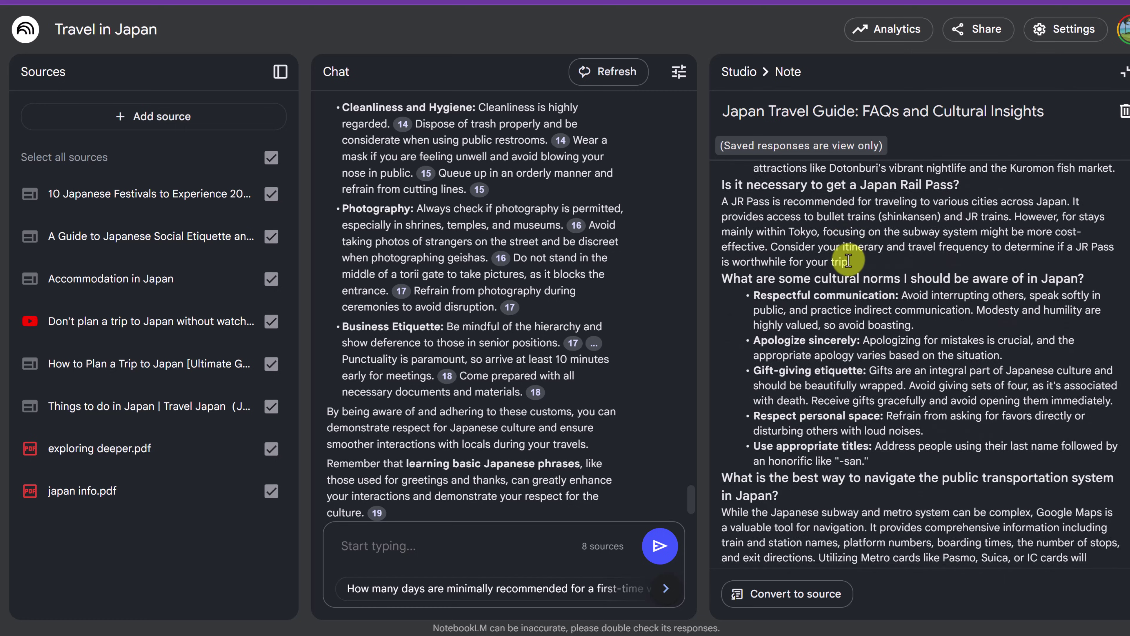
scroll(848, 260, "down", 13)
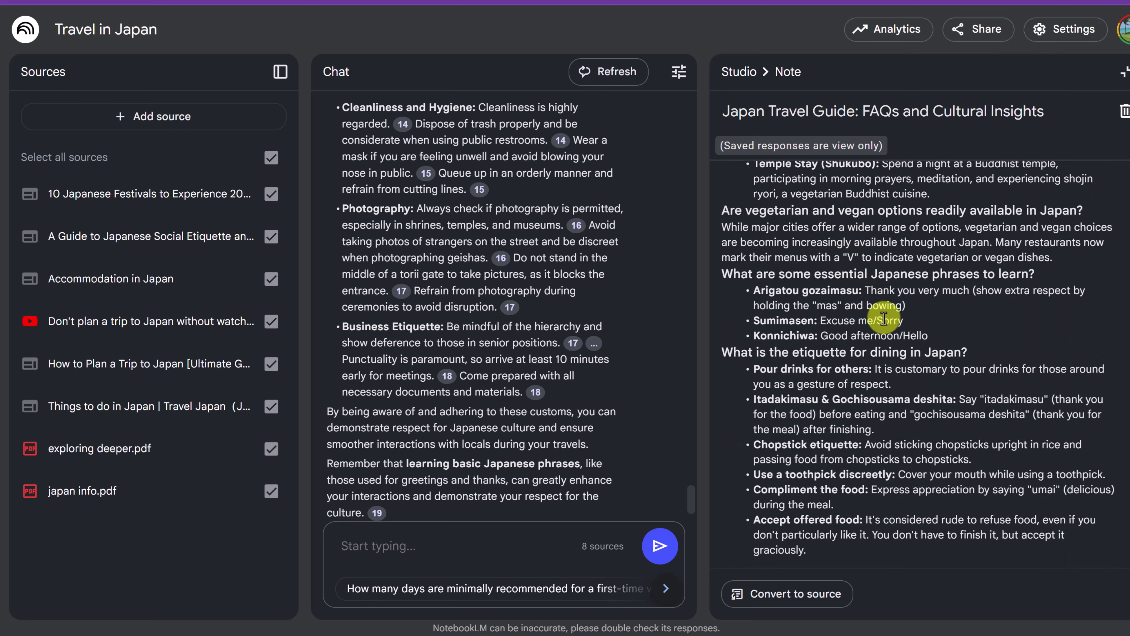
scroll(924, 363, "up", 15)
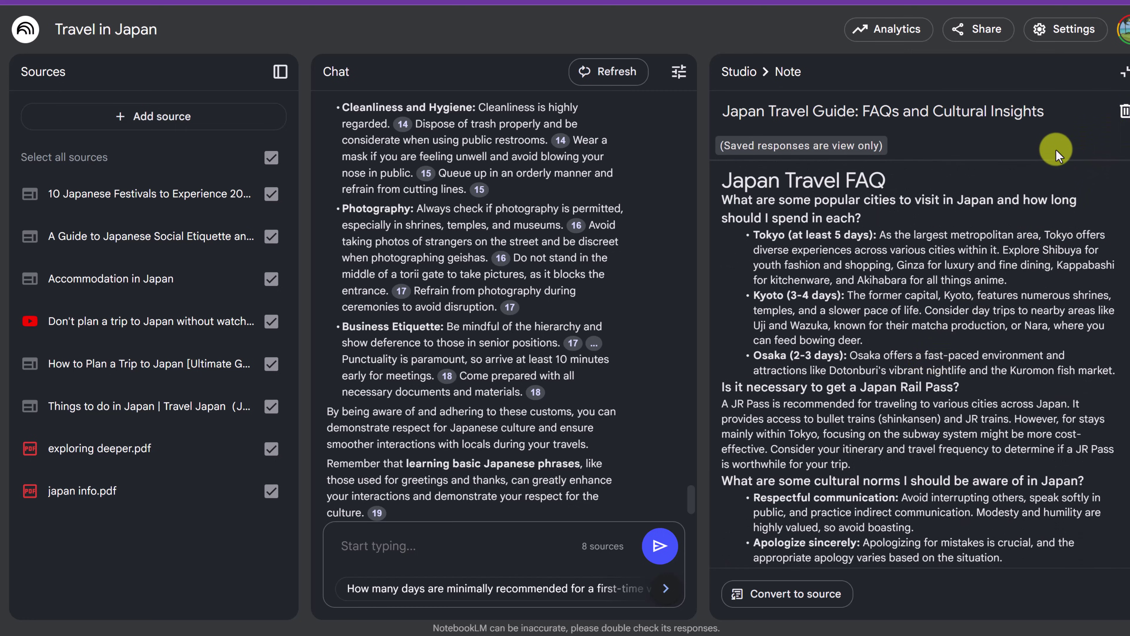
left_click(1124, 82)
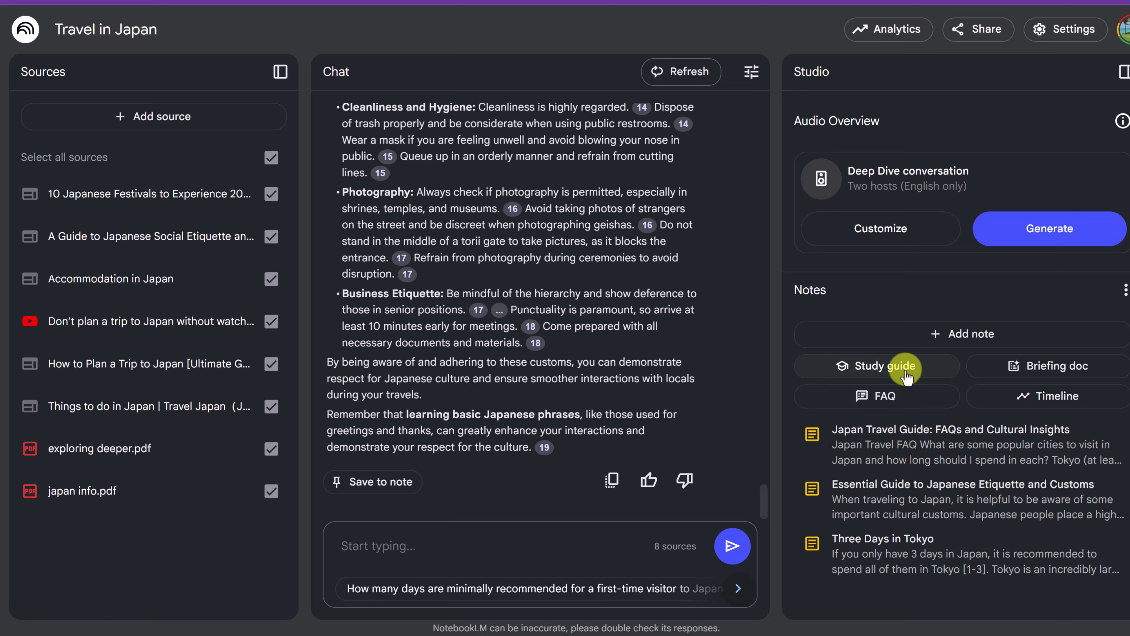
- Generate a study guide, a briefing doc and a timeline from the sources
left_click(926, 365)
left_click(1031, 374)
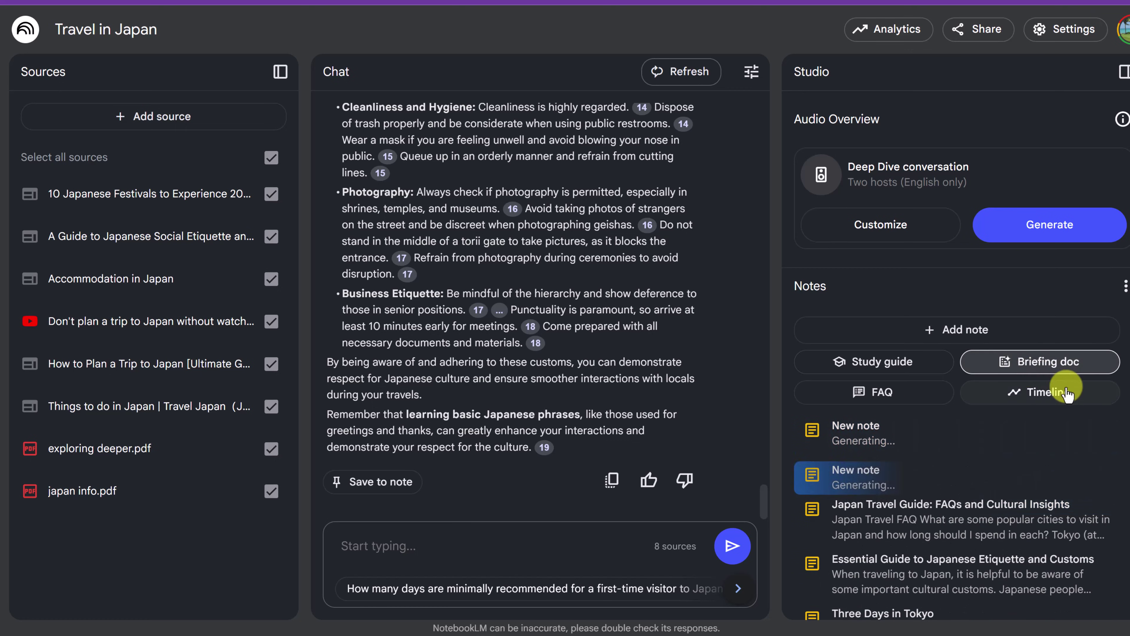
left_click(1046, 394)
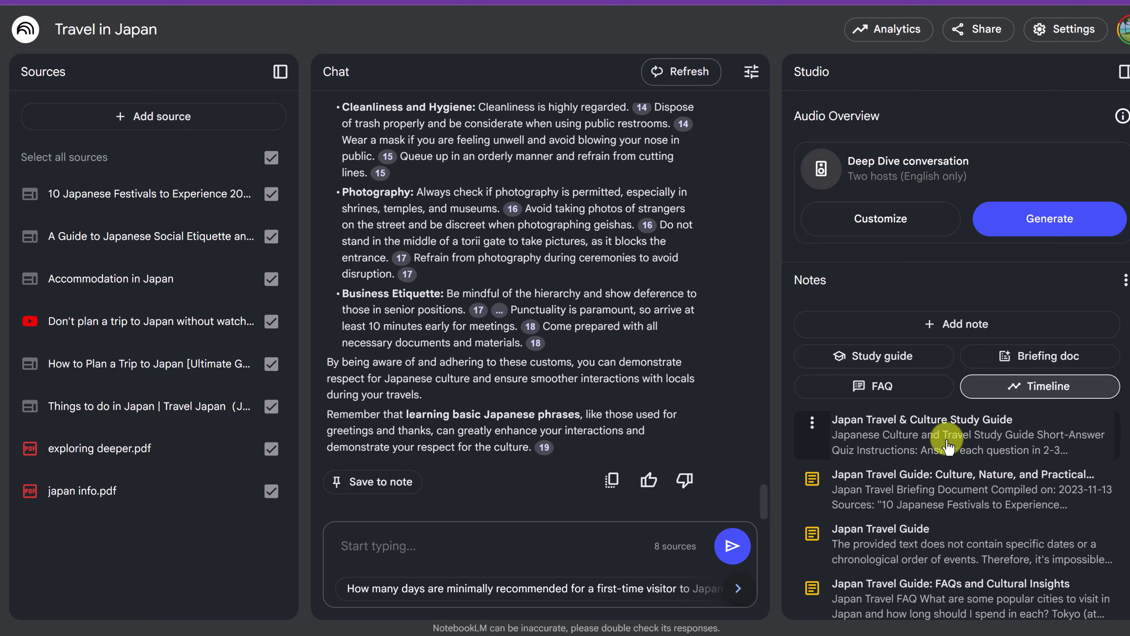
- Read through the Japan Travel & Culture Study Guide's quiz questions and answer key
left_click(941, 433)
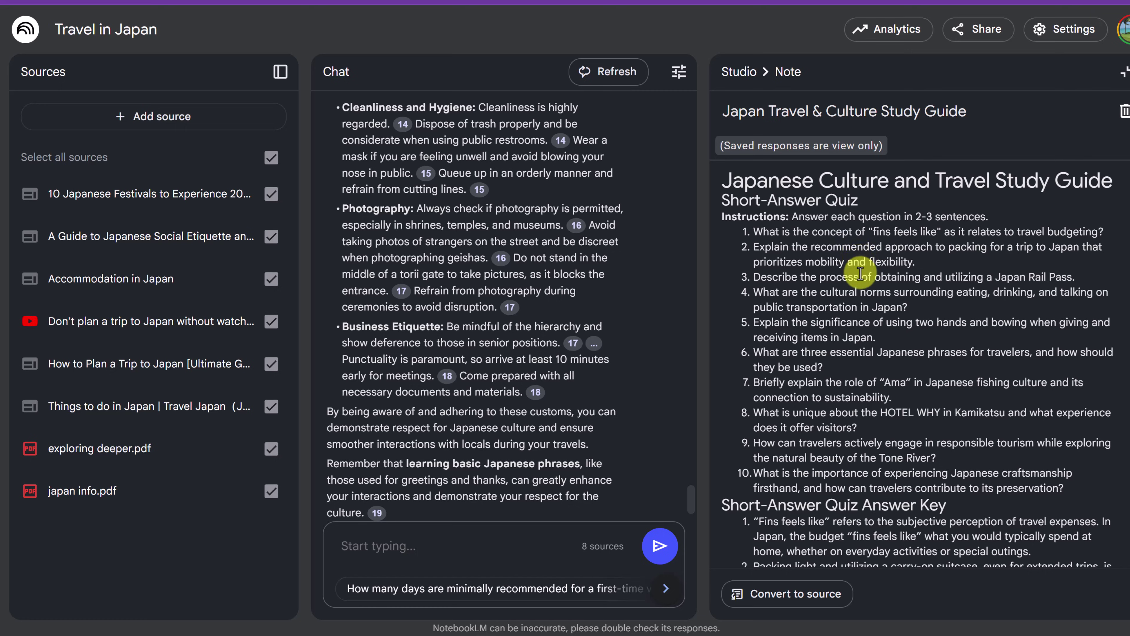
scroll(853, 261, "down", 5)
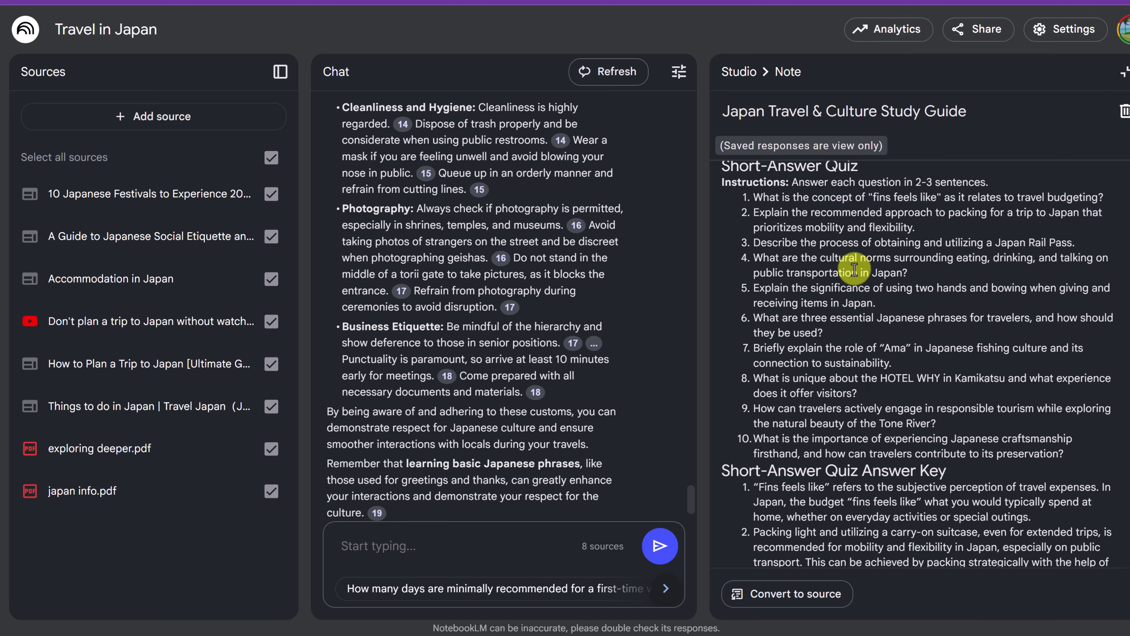
scroll(860, 281, "down", 3)
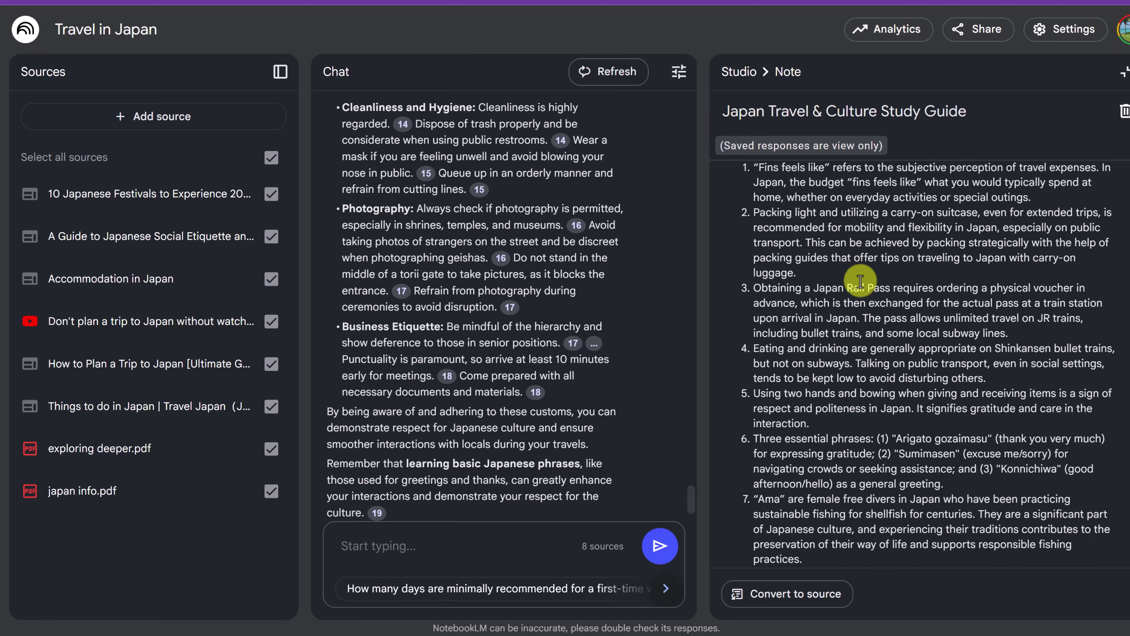
scroll(859, 281, "up", 4)
left_click(1124, 72)
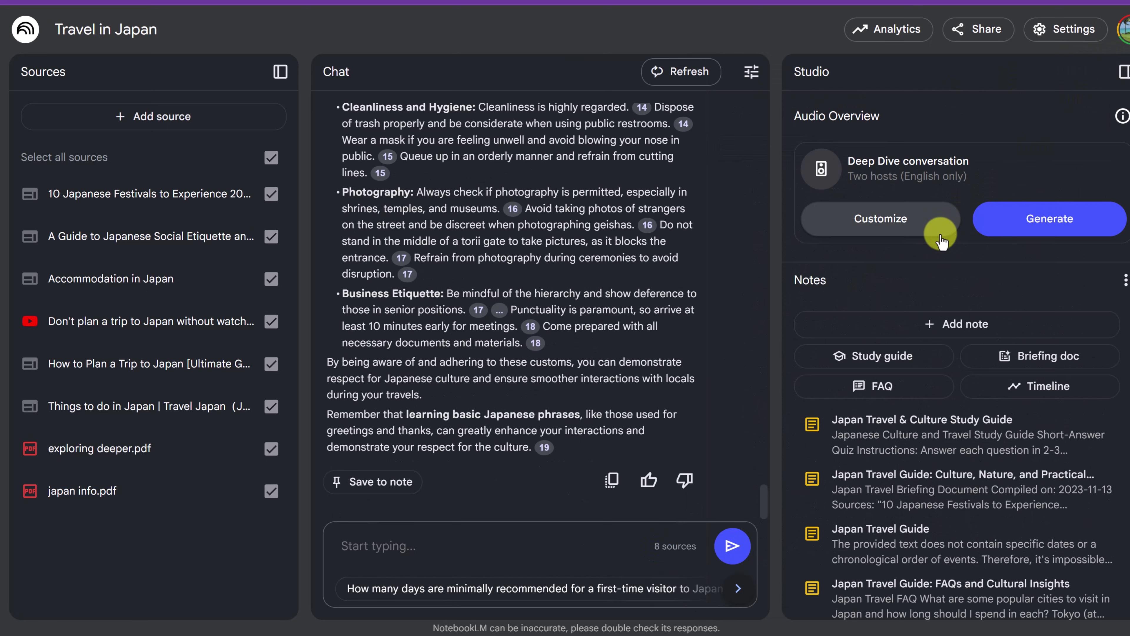
left_click(941, 496)
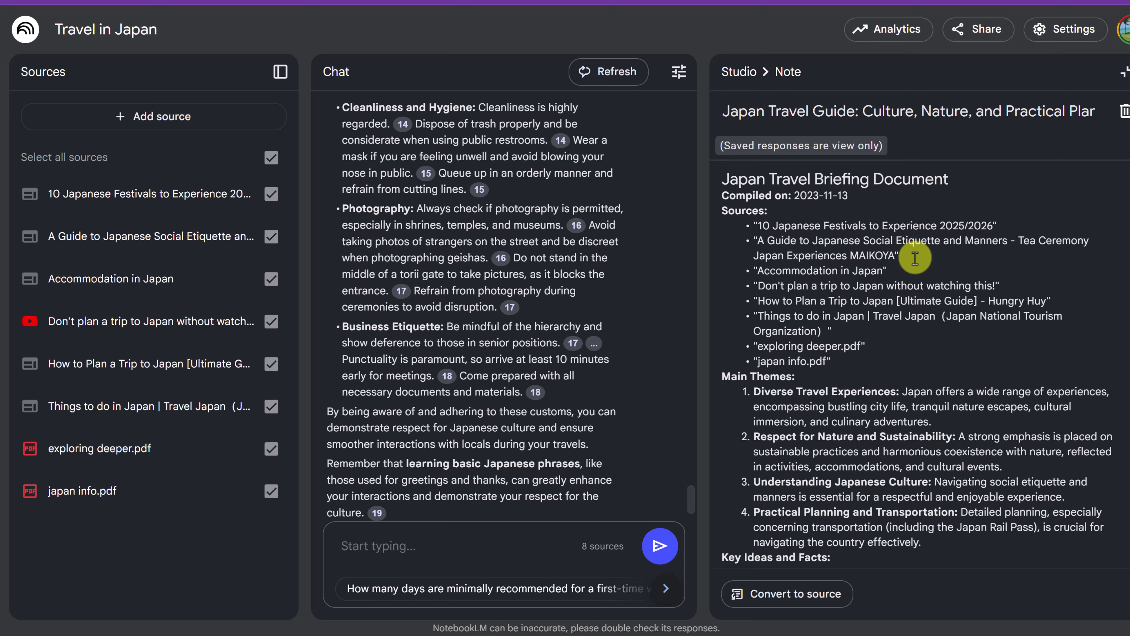
scroll(890, 294, "down", 7)
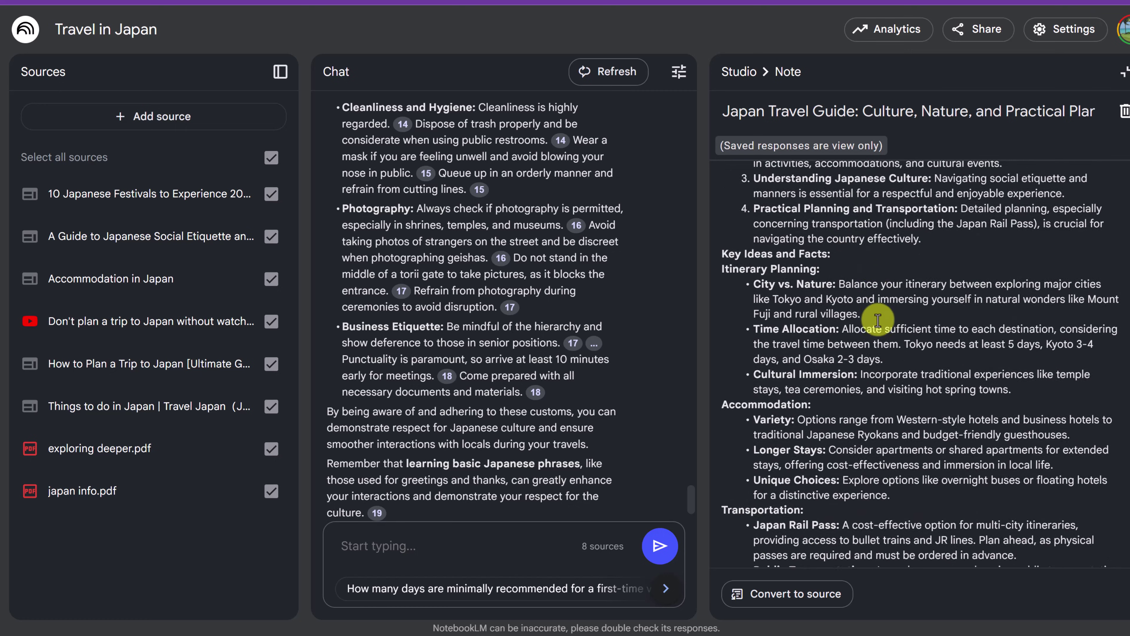
scroll(845, 317, "down", 12)
scroll(810, 323, "up", 7)
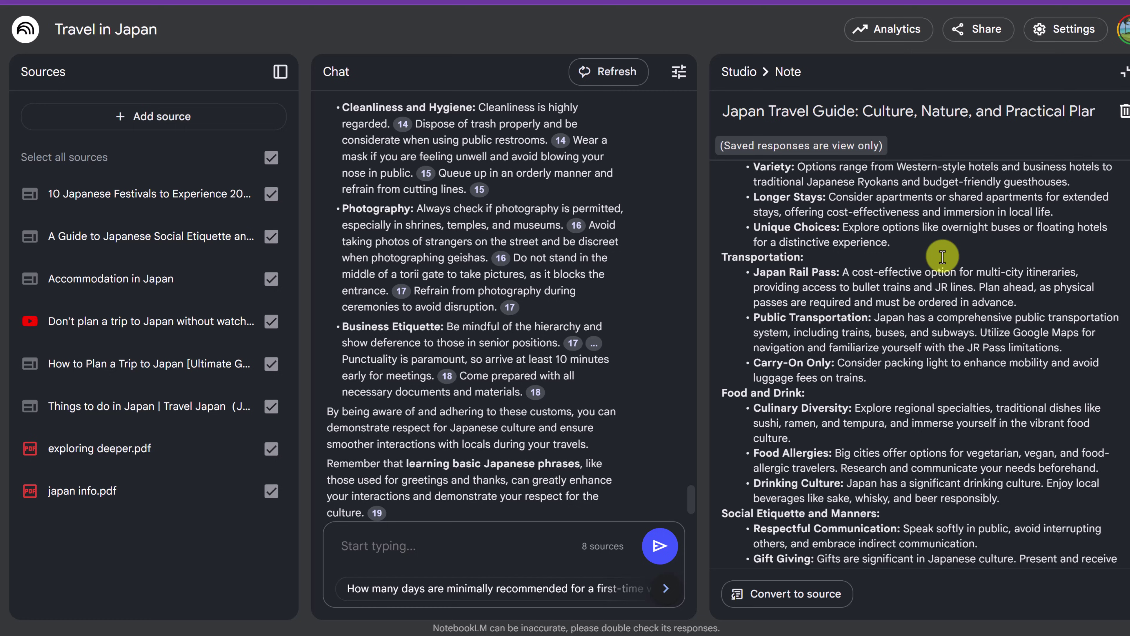
left_click(1123, 72)
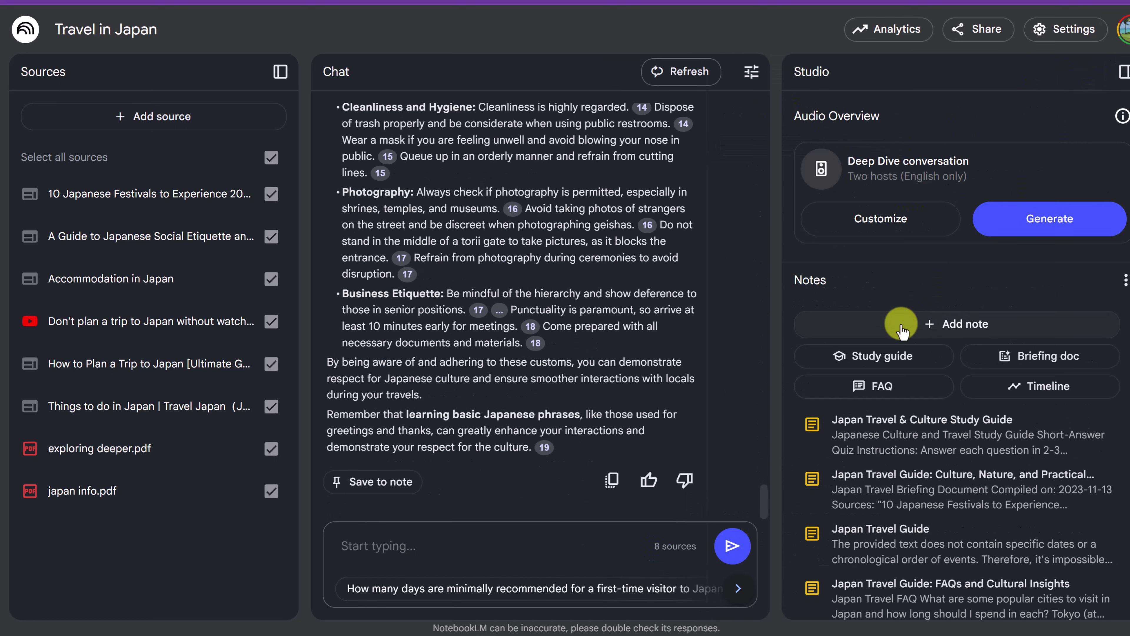
scroll(1039, 425, "down", 1)
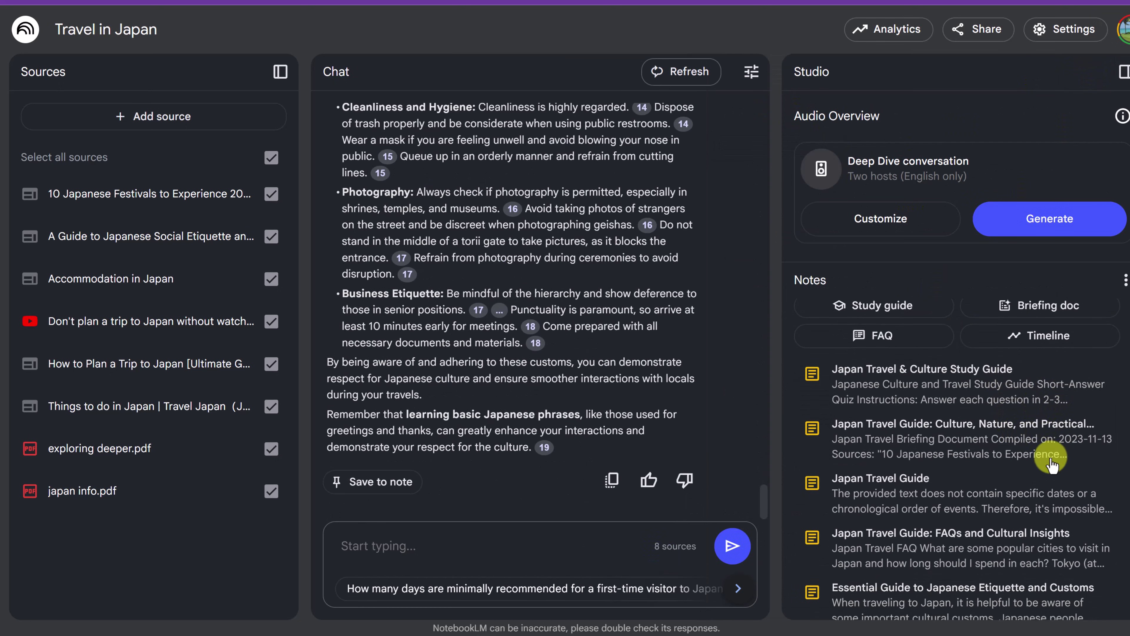
left_click(914, 497)
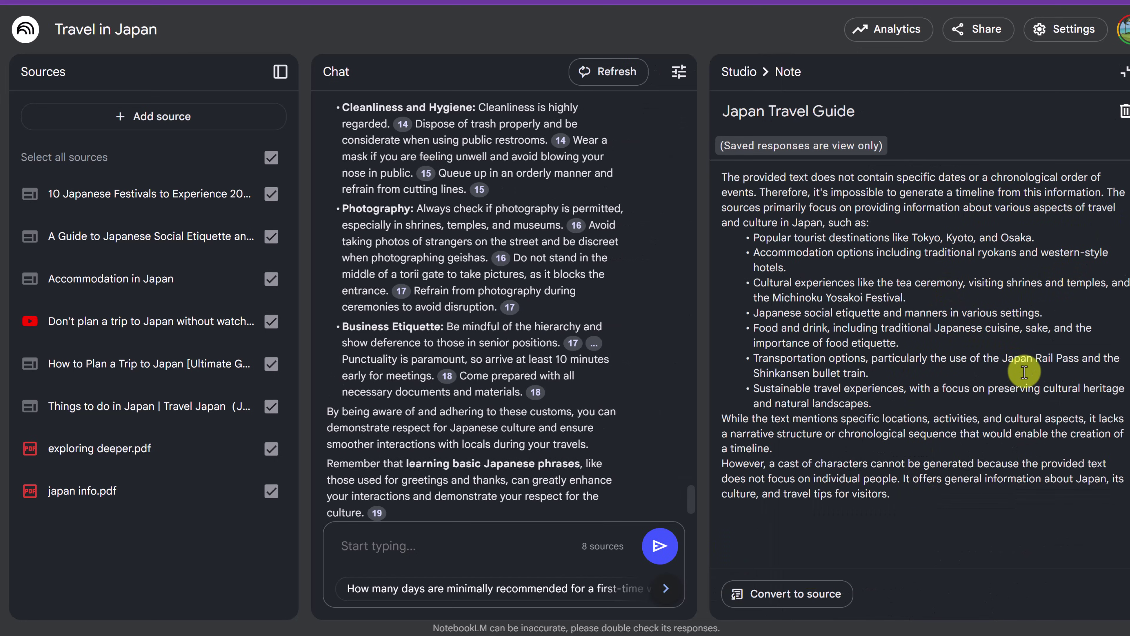
left_click(1119, 70)
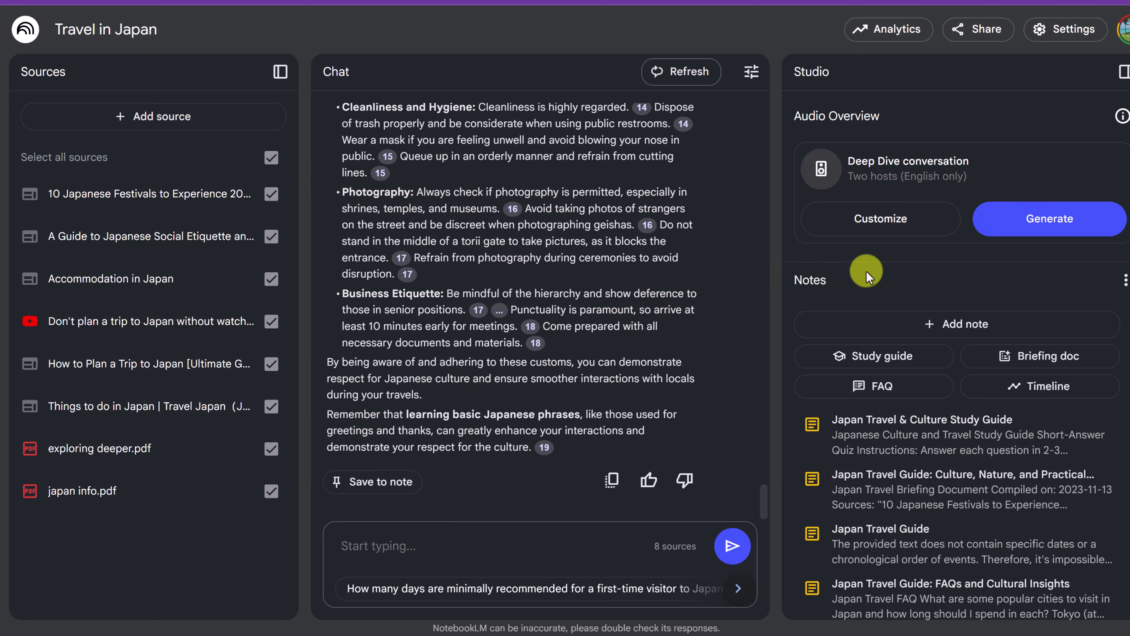
- Generate the default Deep Dive audio overview, leaving the Customize focus empty
left_click(872, 222)
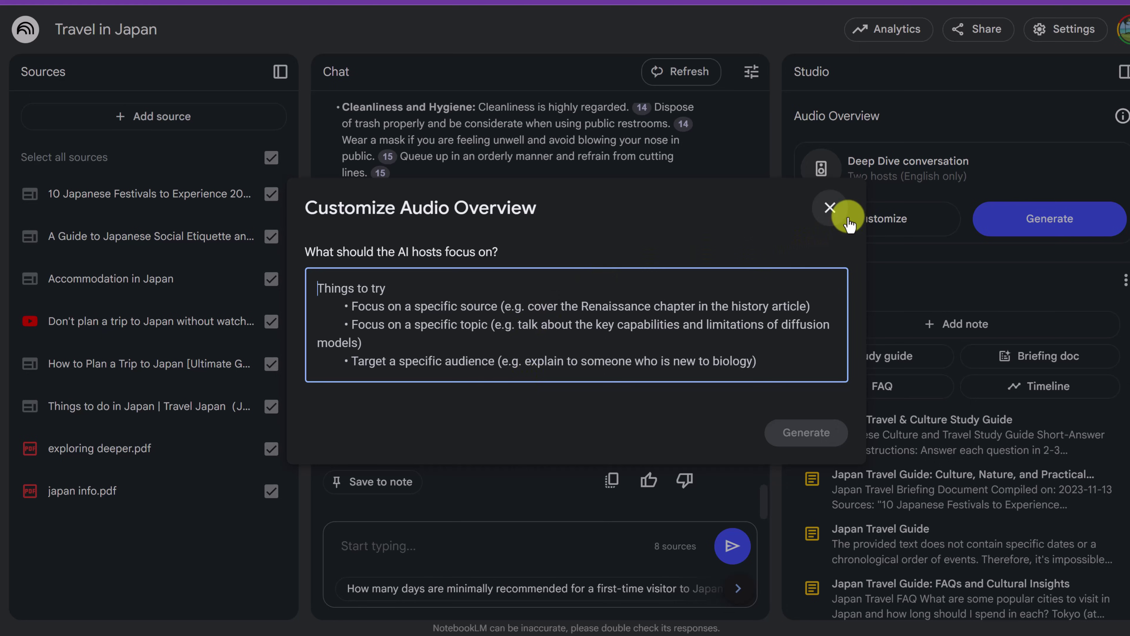
left_click(836, 215)
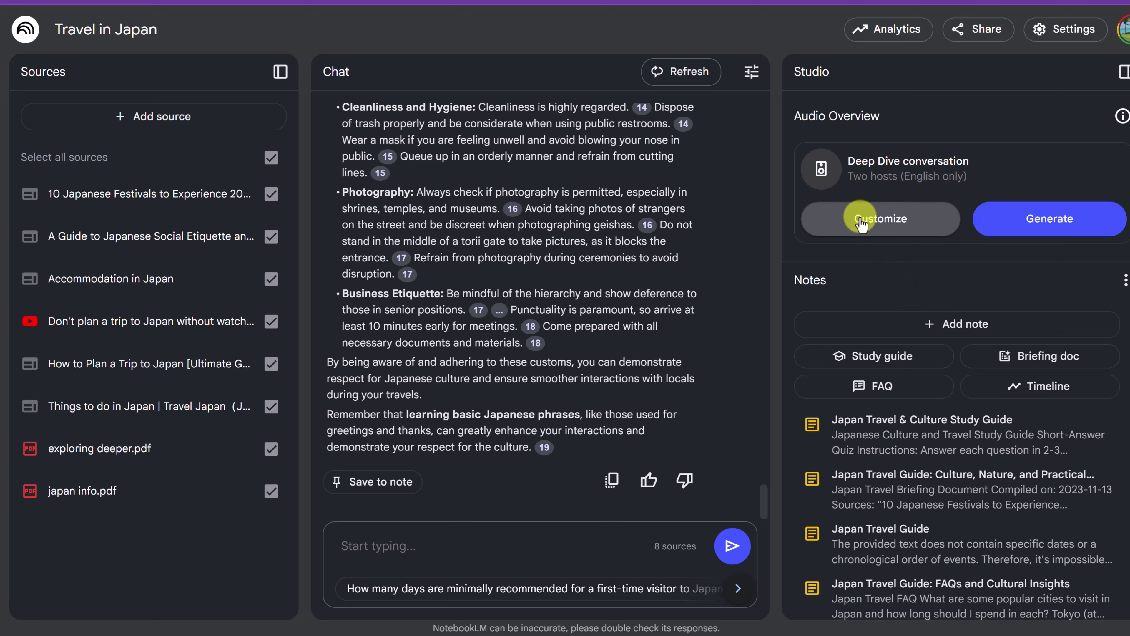
left_click(1035, 231)
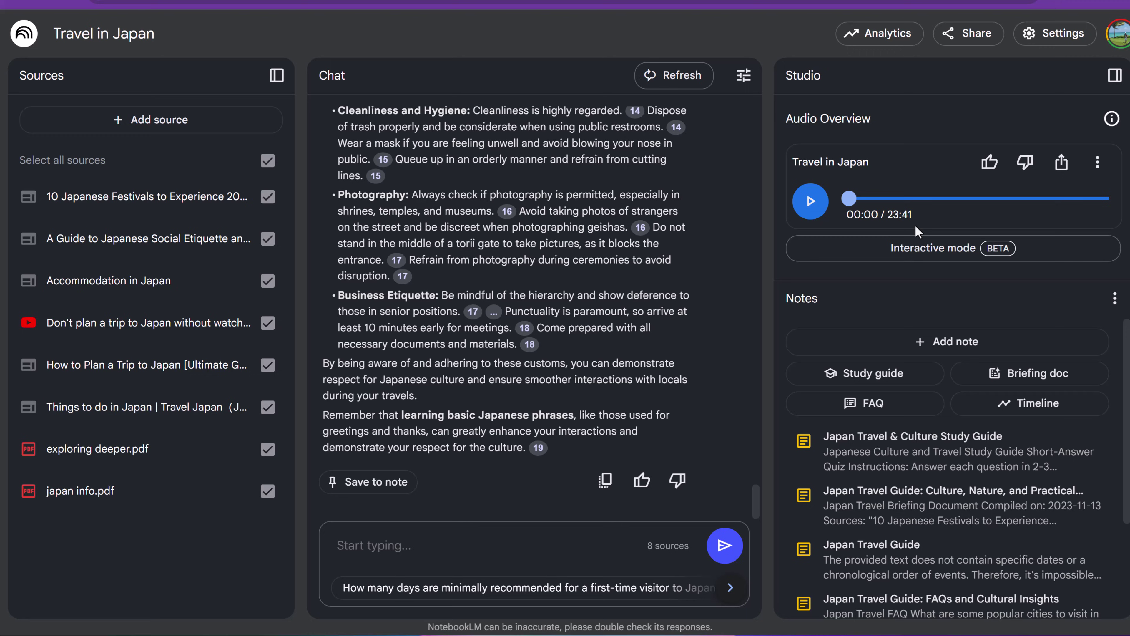
- Play the 23:41 audio overview, pause it at 00:13, and view its options menu without changes
left_click(811, 204)
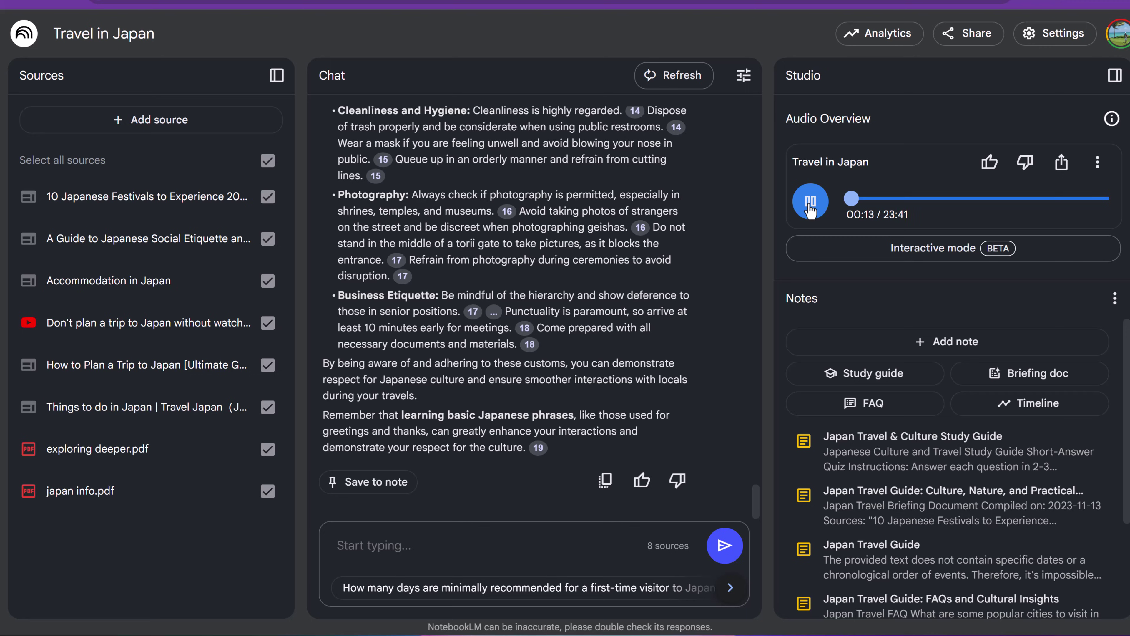
left_click(809, 206)
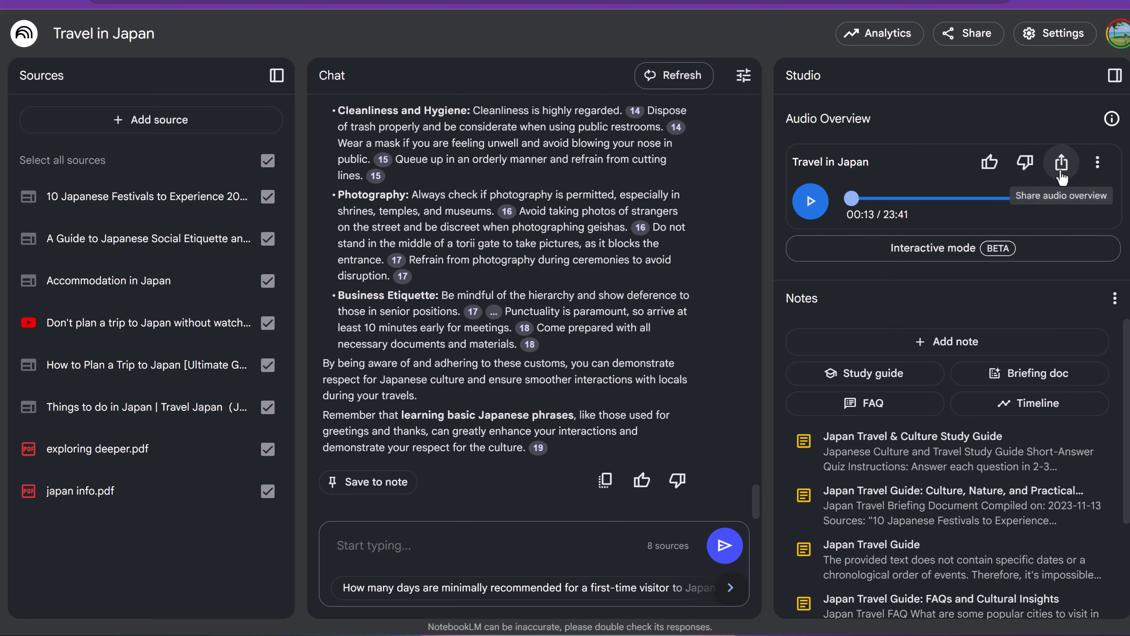
left_click(1098, 166)
mouse_move(1032, 220)
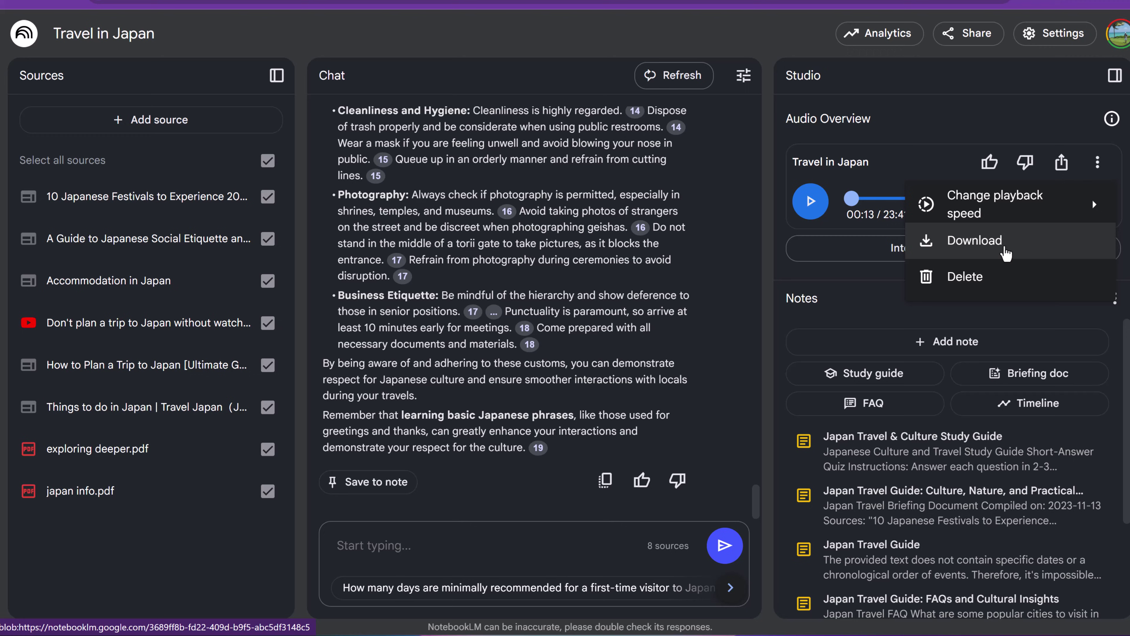
left_click(861, 304)
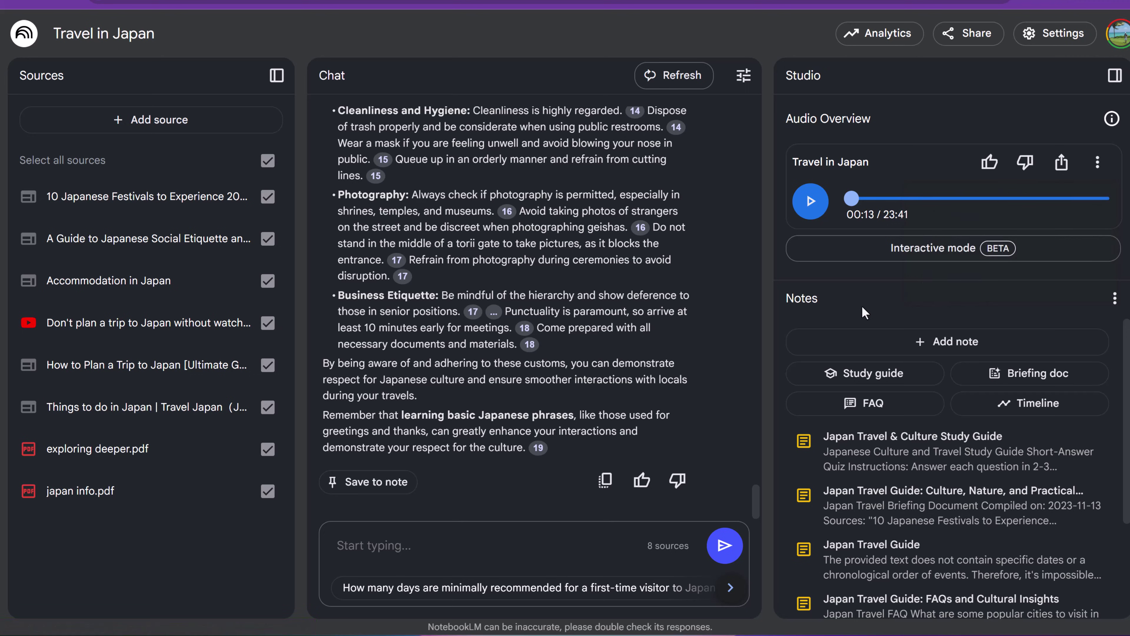
- Play the audio overview in Interactive mode with microphone allowed, join the hosts briefly, then pause
left_click(934, 253)
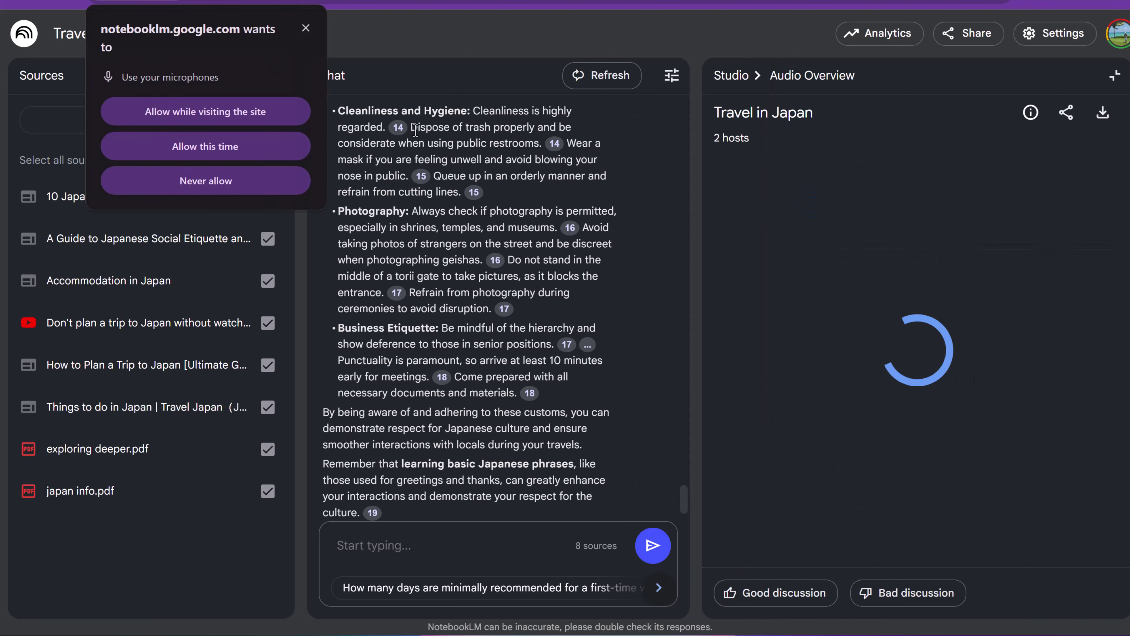
left_click(203, 111)
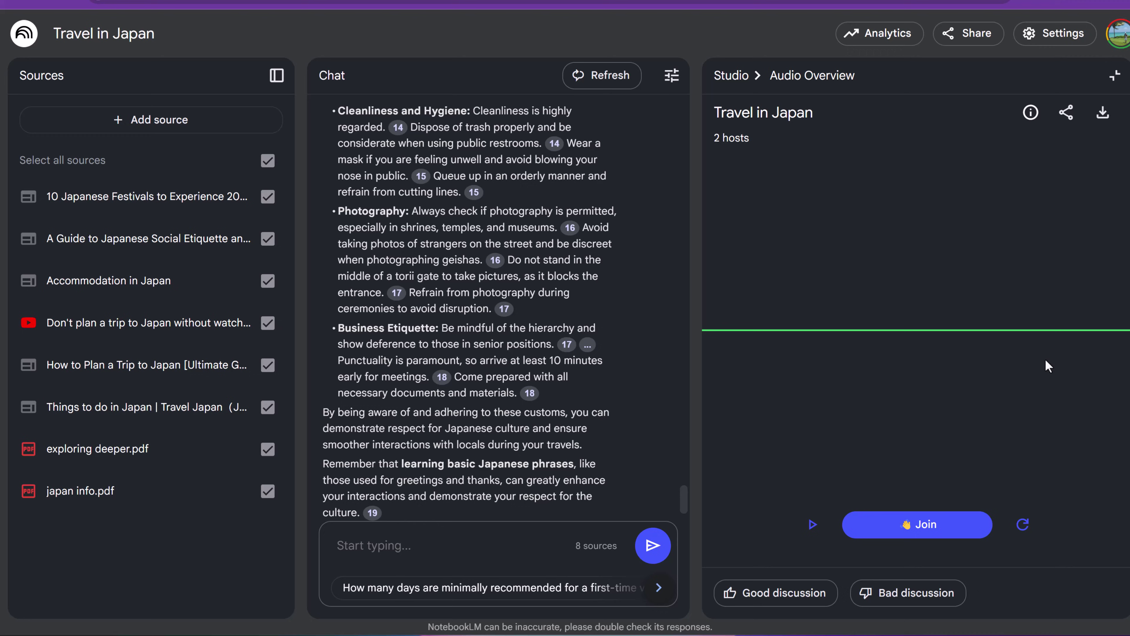
left_click(812, 524)
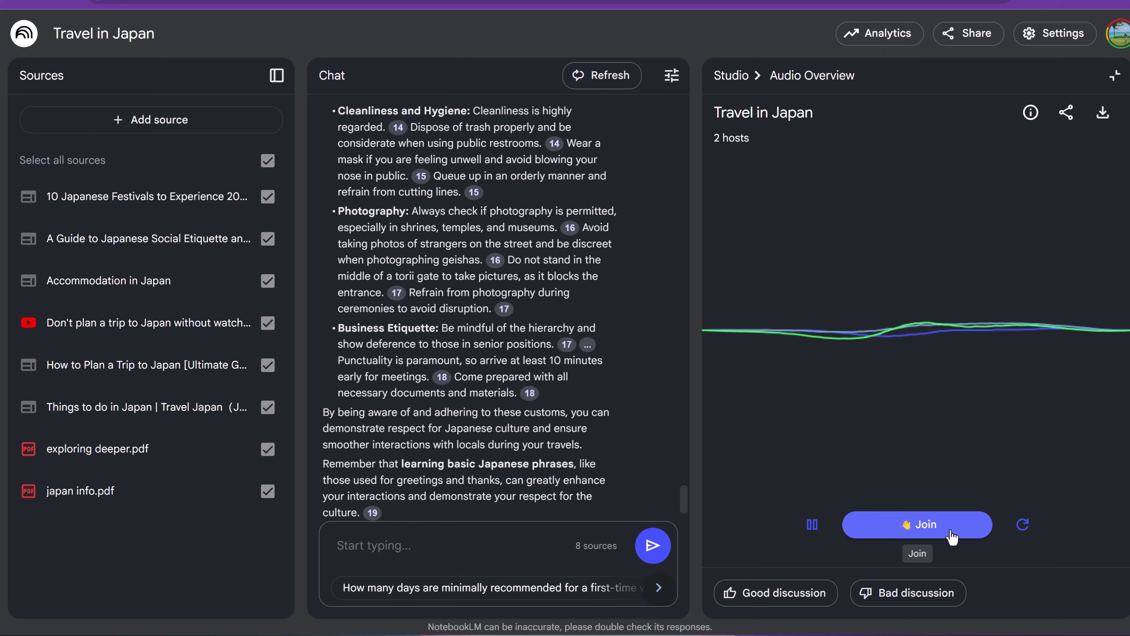
left_click(927, 528)
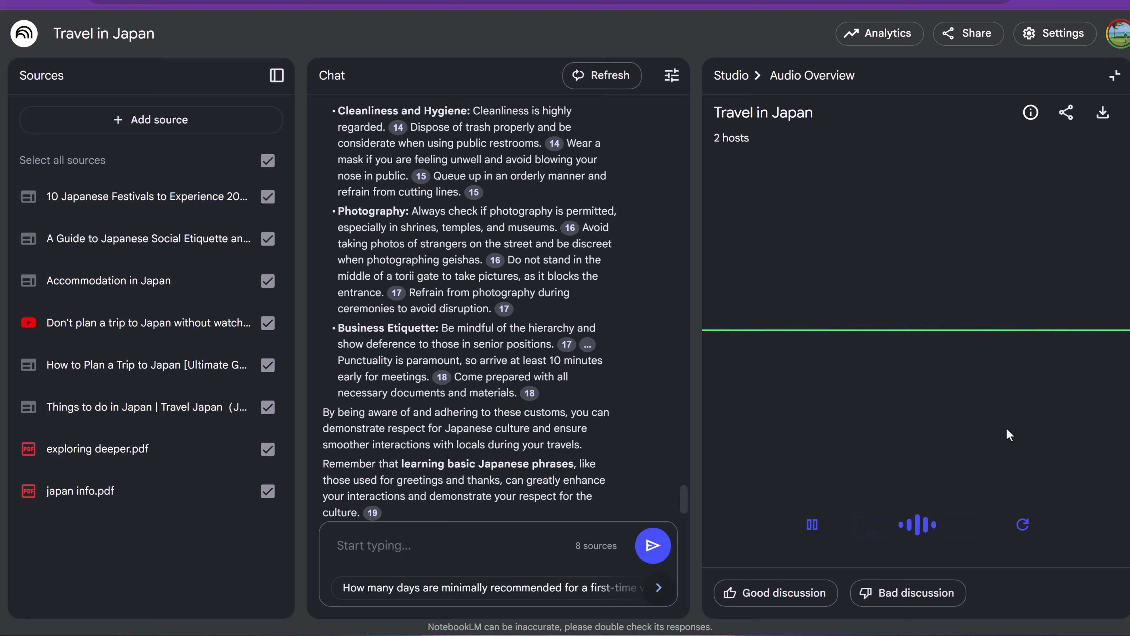
left_click(972, 404)
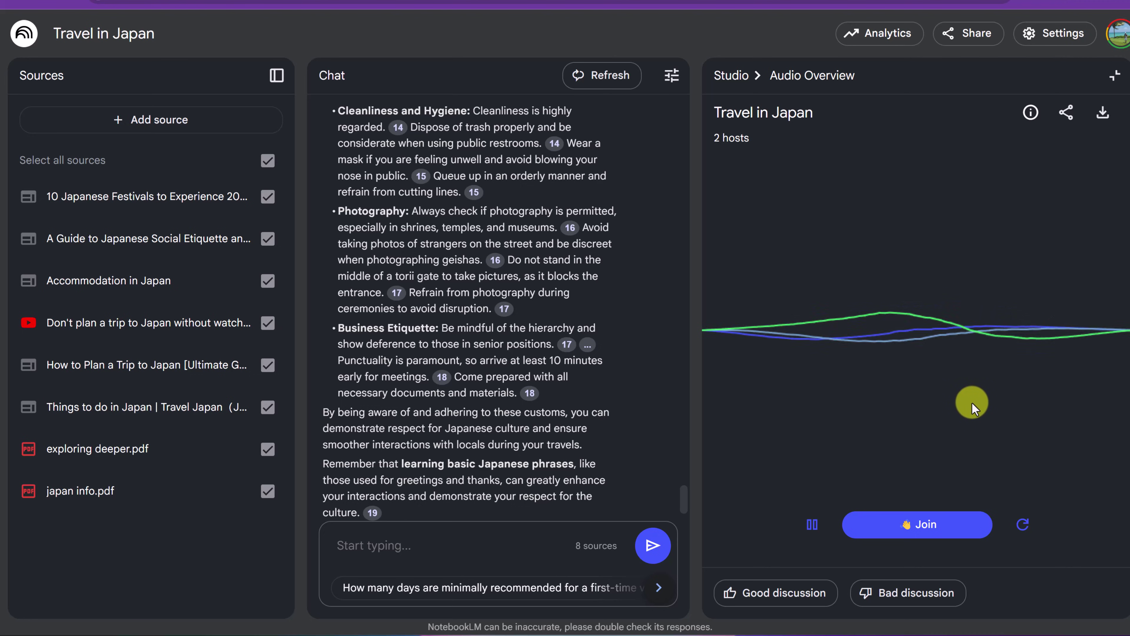
left_click(814, 526)
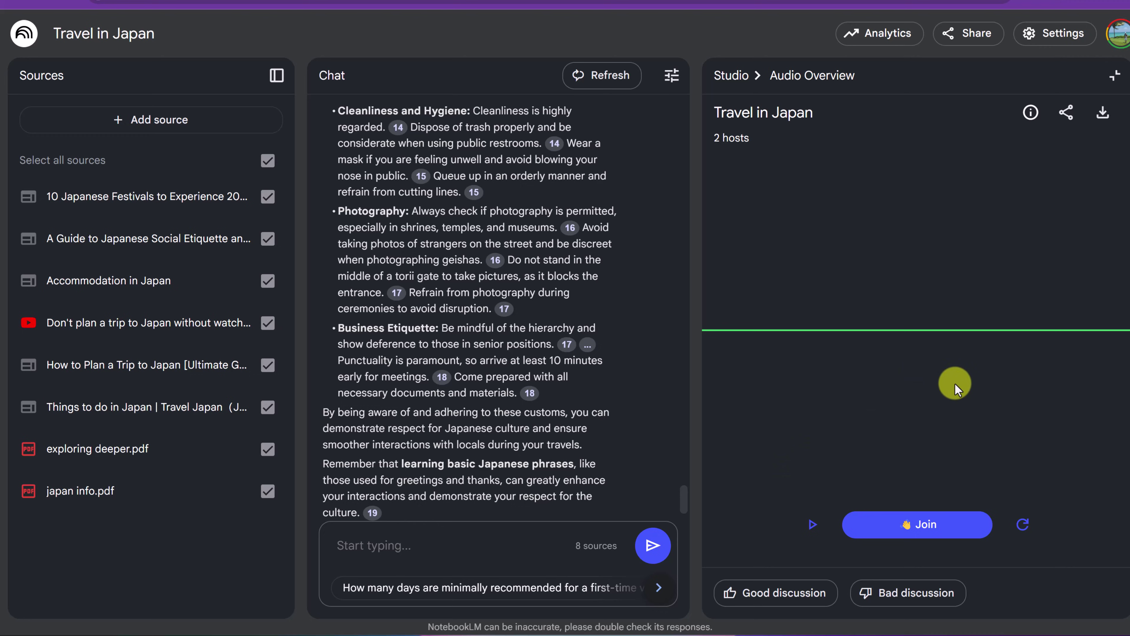
- Close the audio view and keep the notebook's Share viewer access set to Full notebook
left_click(1114, 80)
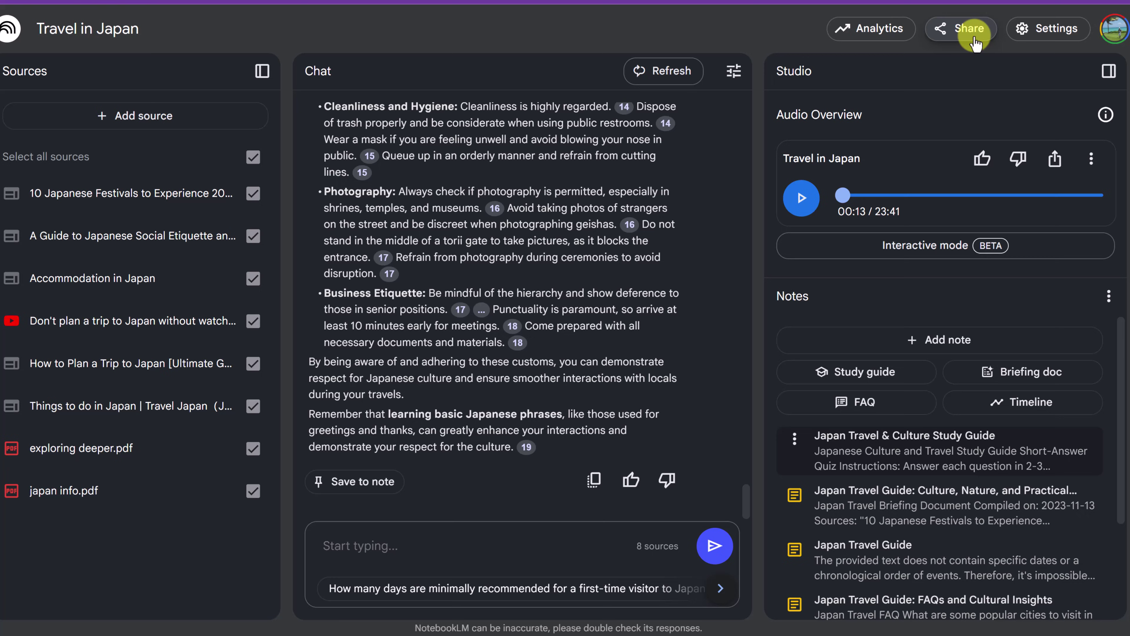
left_click(970, 31)
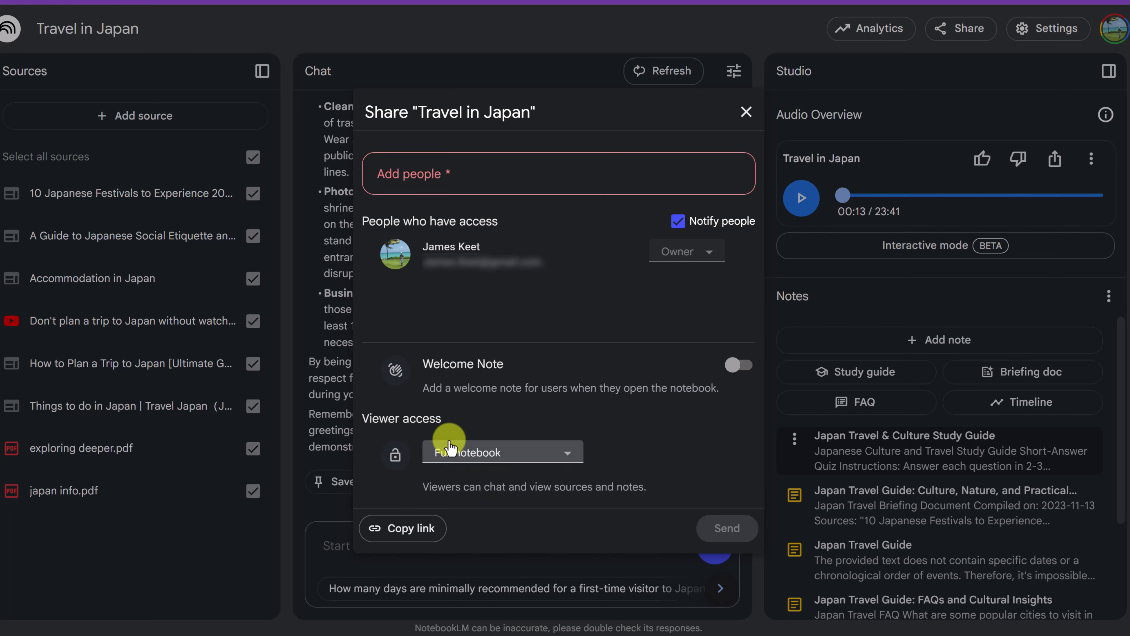
left_click(568, 459)
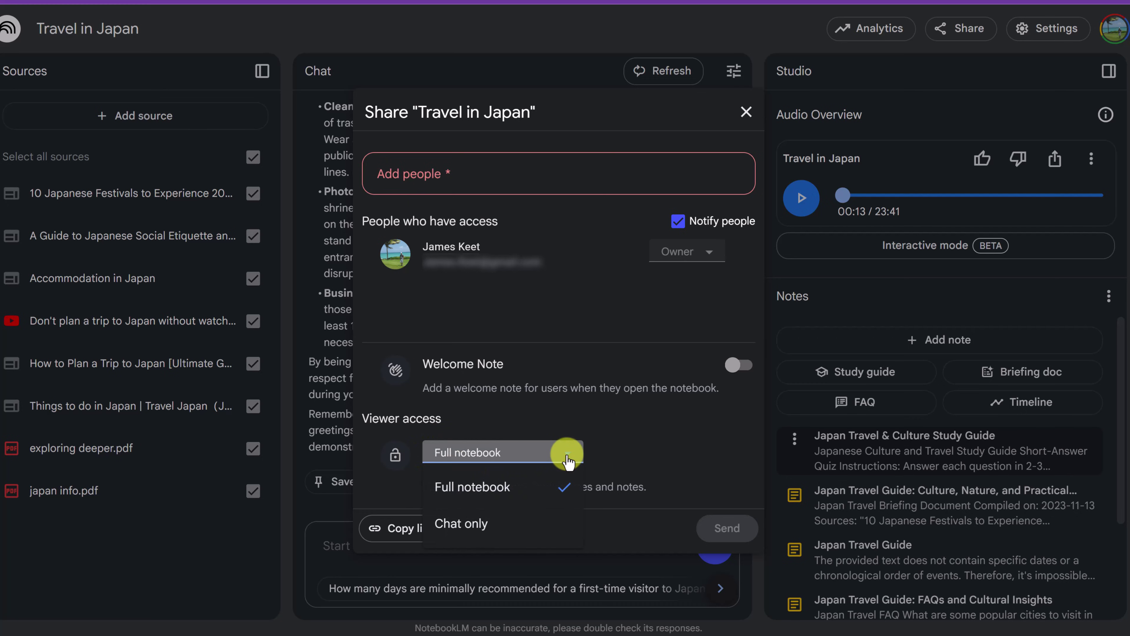
left_click(677, 449)
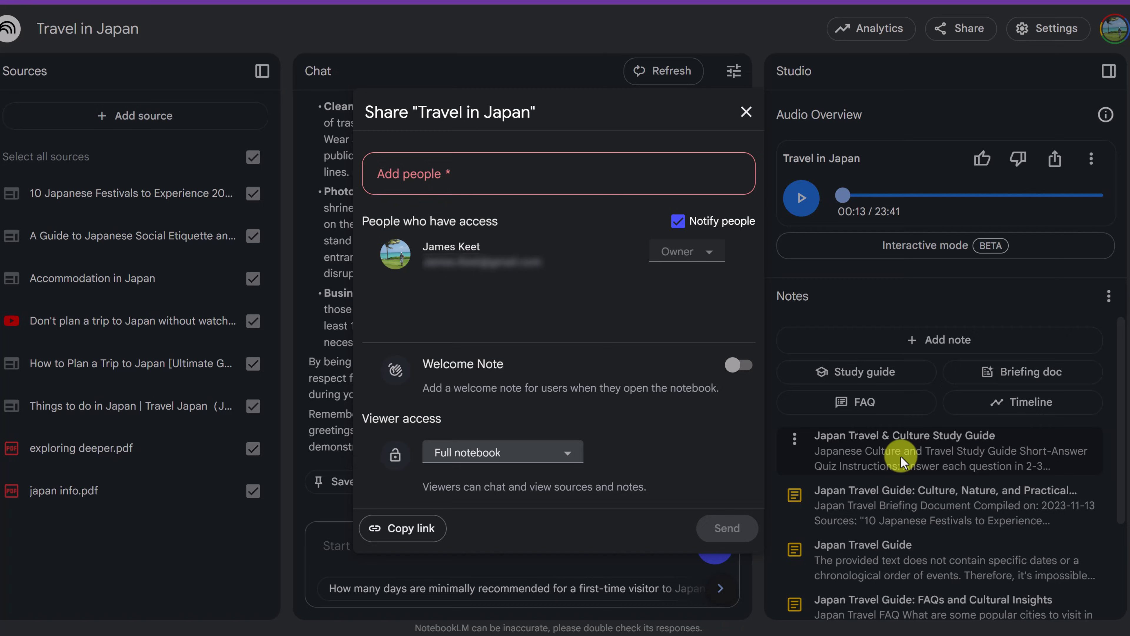